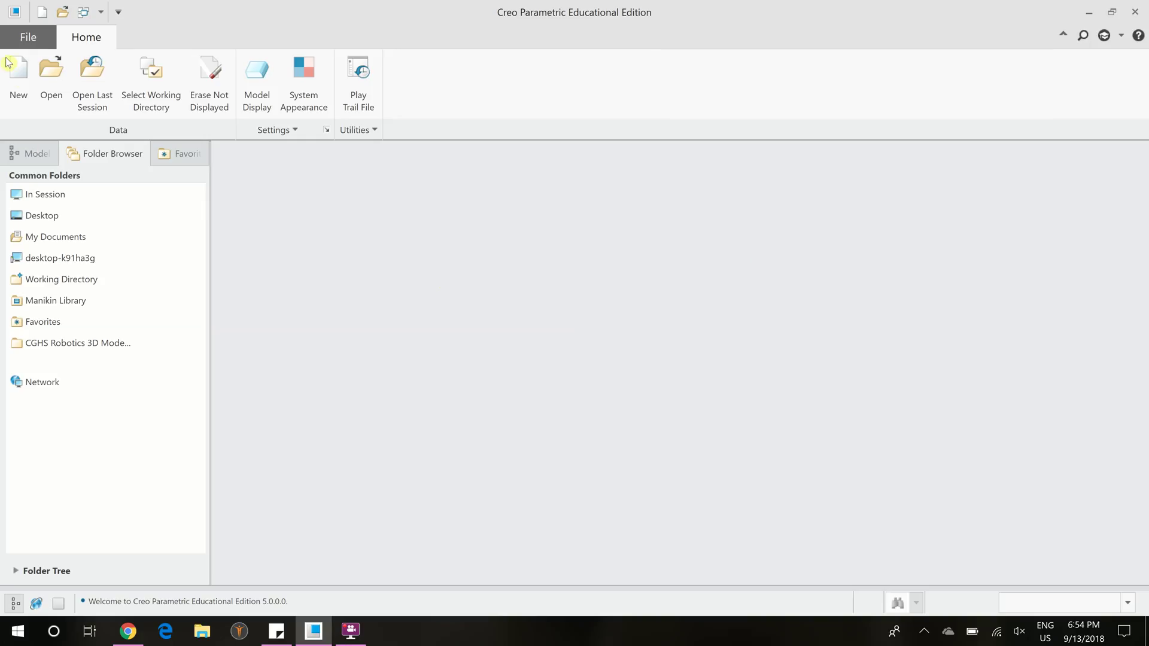
# - Start a new Assembly (Design) file named Tutorial1 using the default template
pyautogui.click(17, 75)
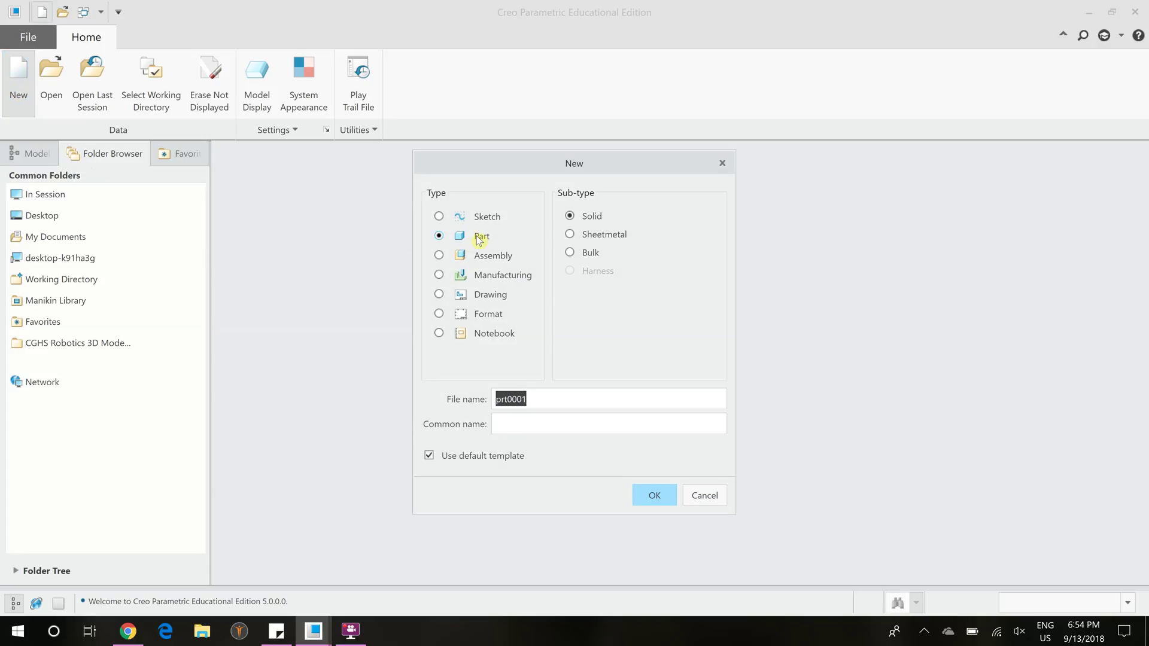
pyautogui.click(481, 255)
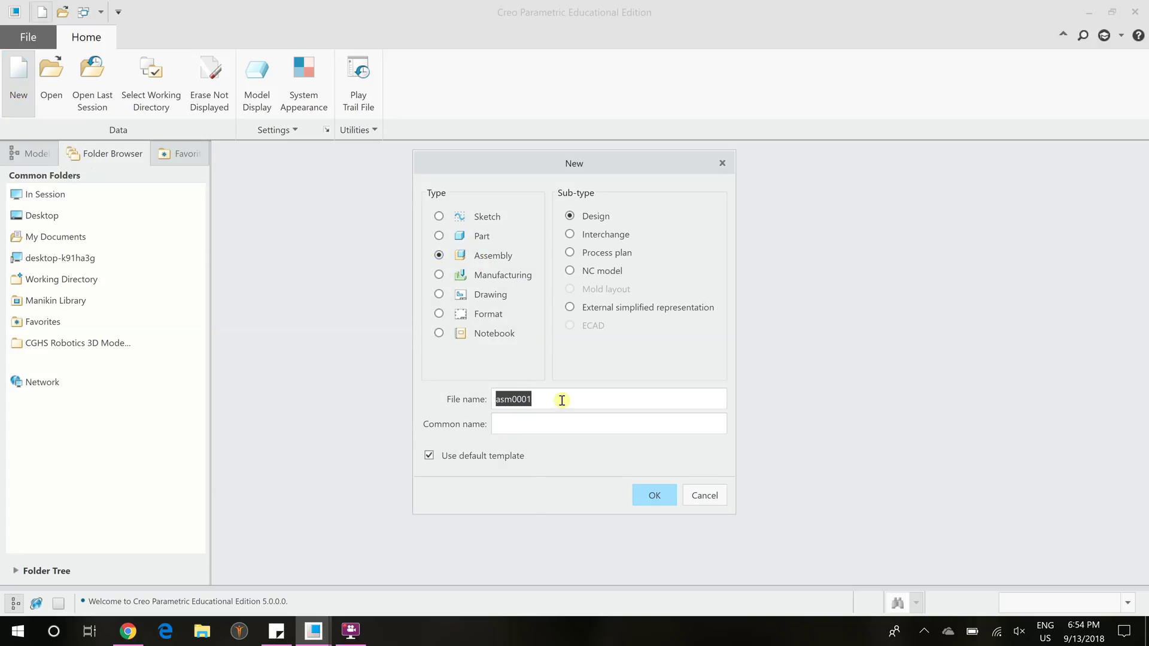
pyautogui.write('Tutorial1')
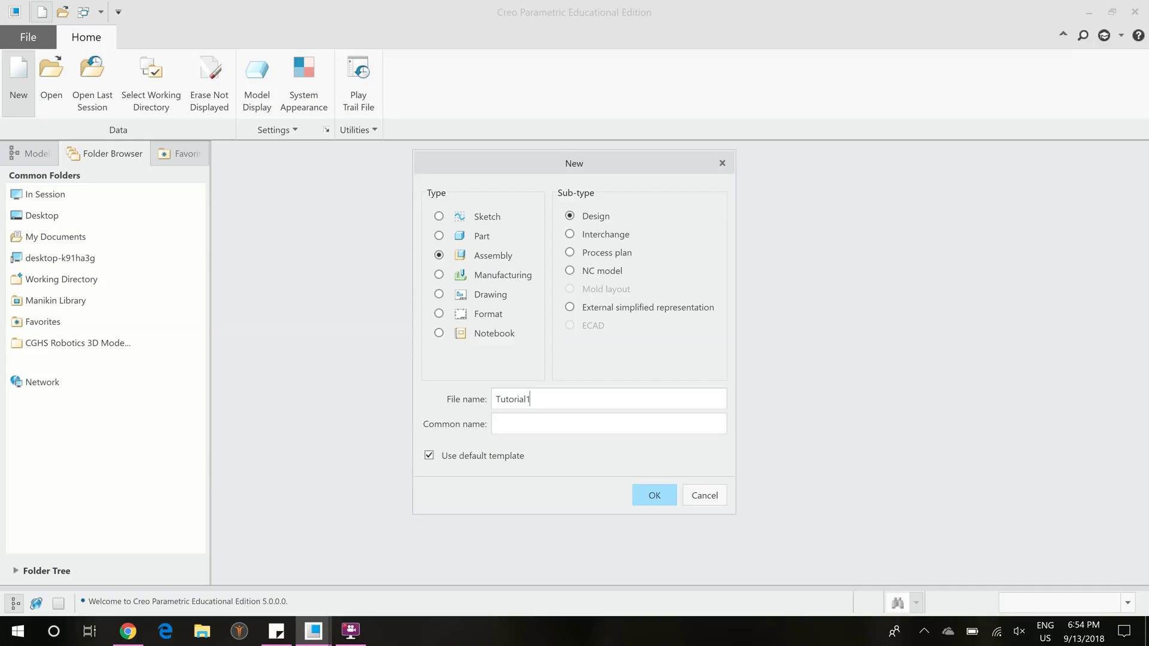
pyautogui.press('Return')
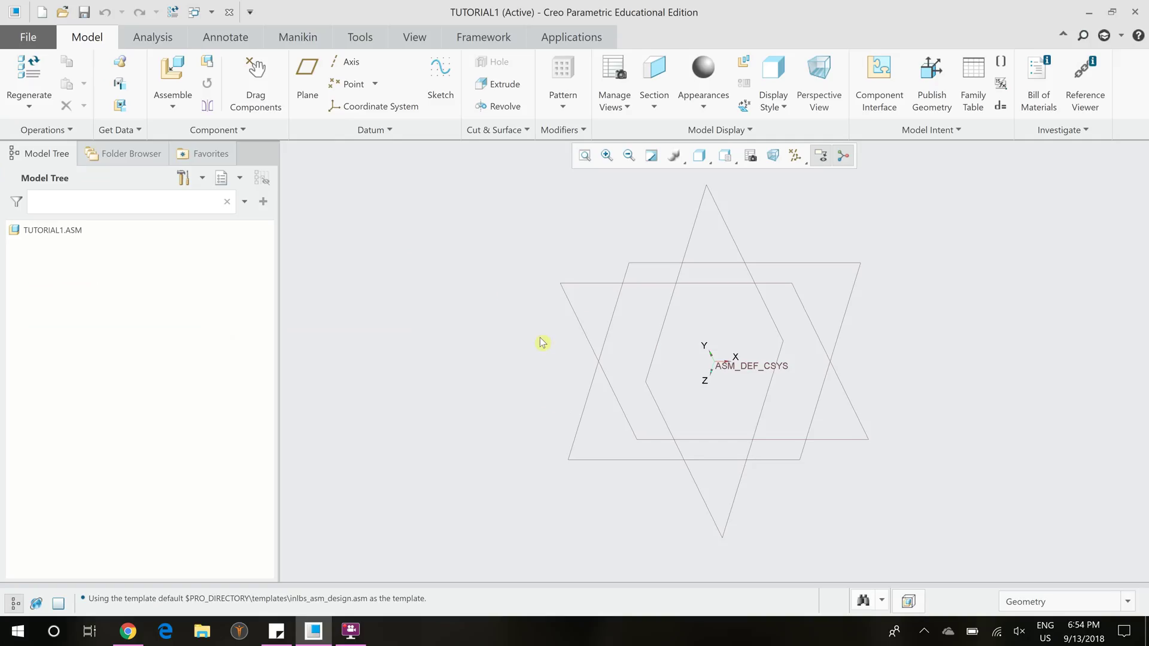
# - Browse to CGHS Robotics 3D Modeling > Original Actobotics parts > prts > New Versions to assemble a component
pyautogui.click(172, 77)
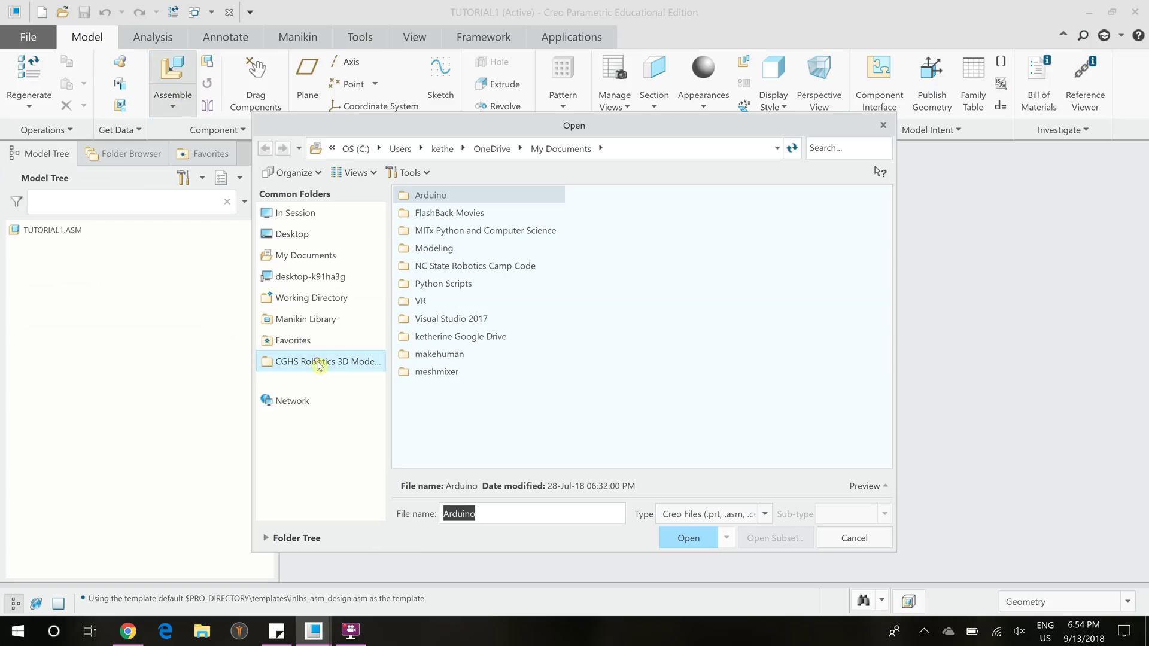
pyautogui.click(313, 362)
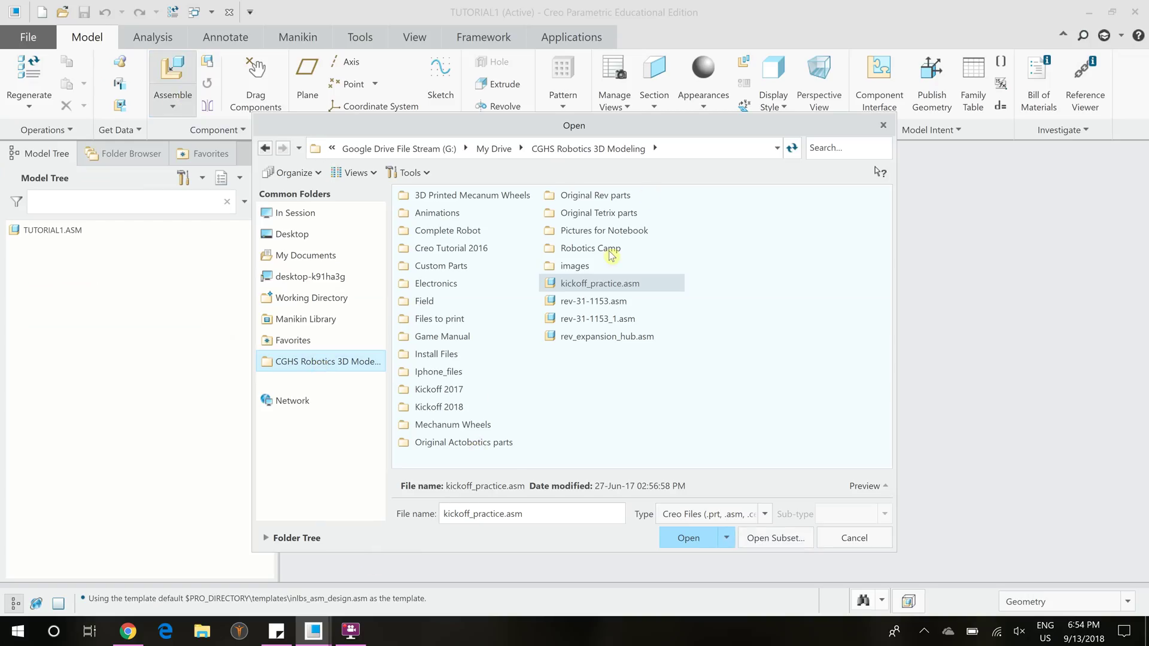
pyautogui.doubleClick(496, 446)
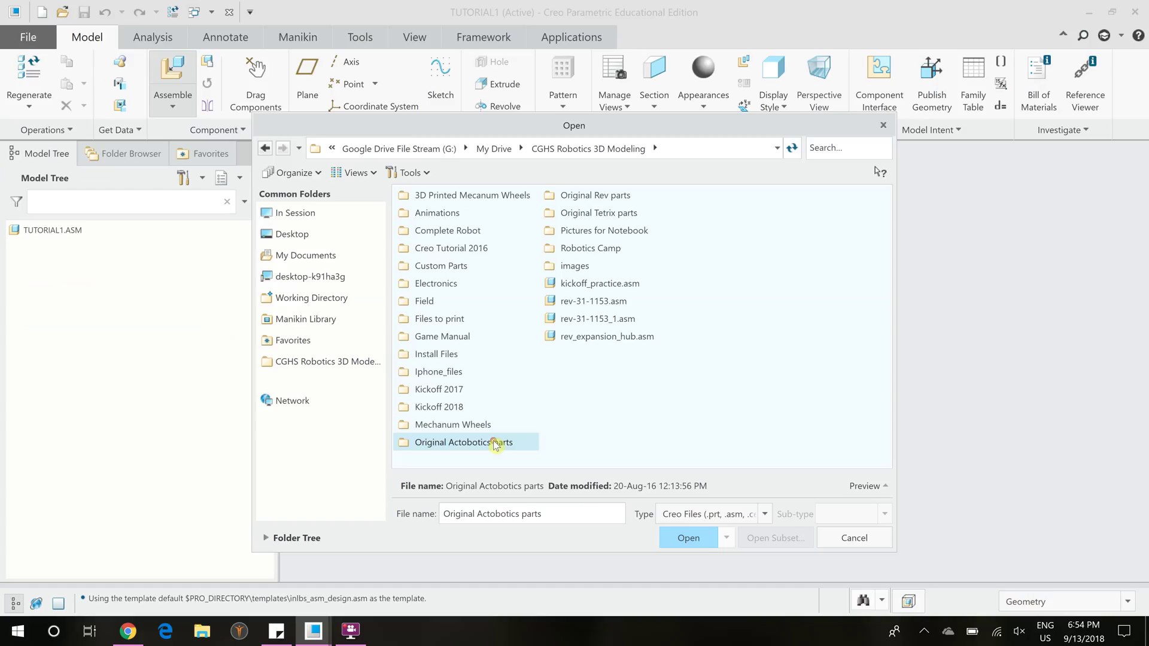
pyautogui.doubleClick(437, 250)
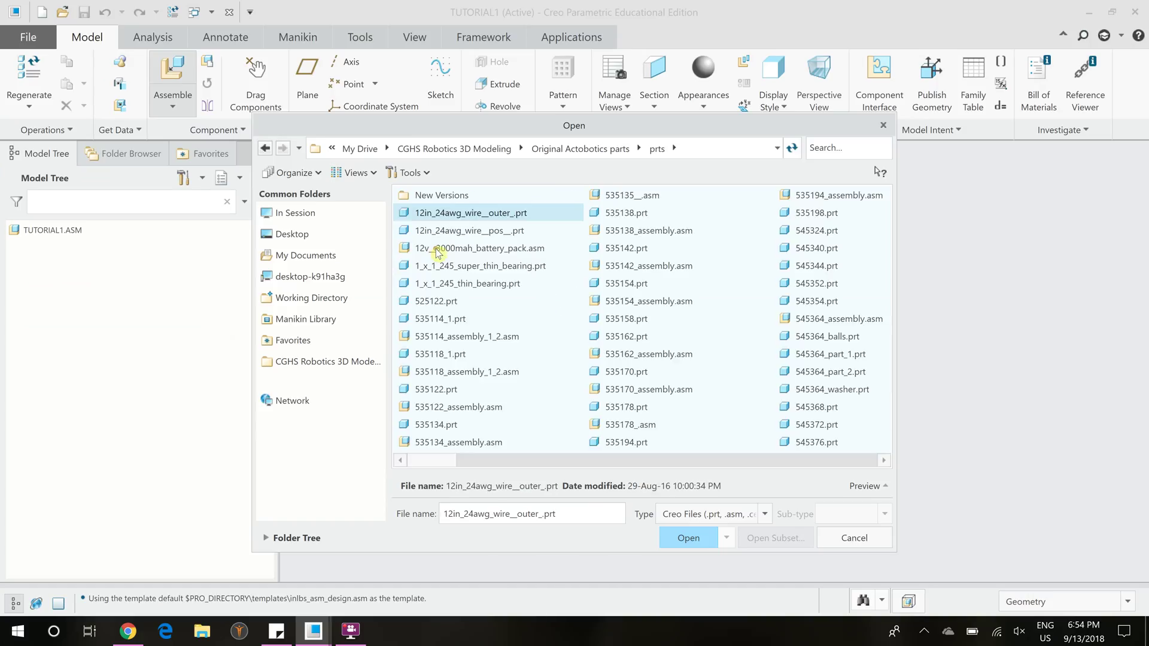
pyautogui.doubleClick(448, 198)
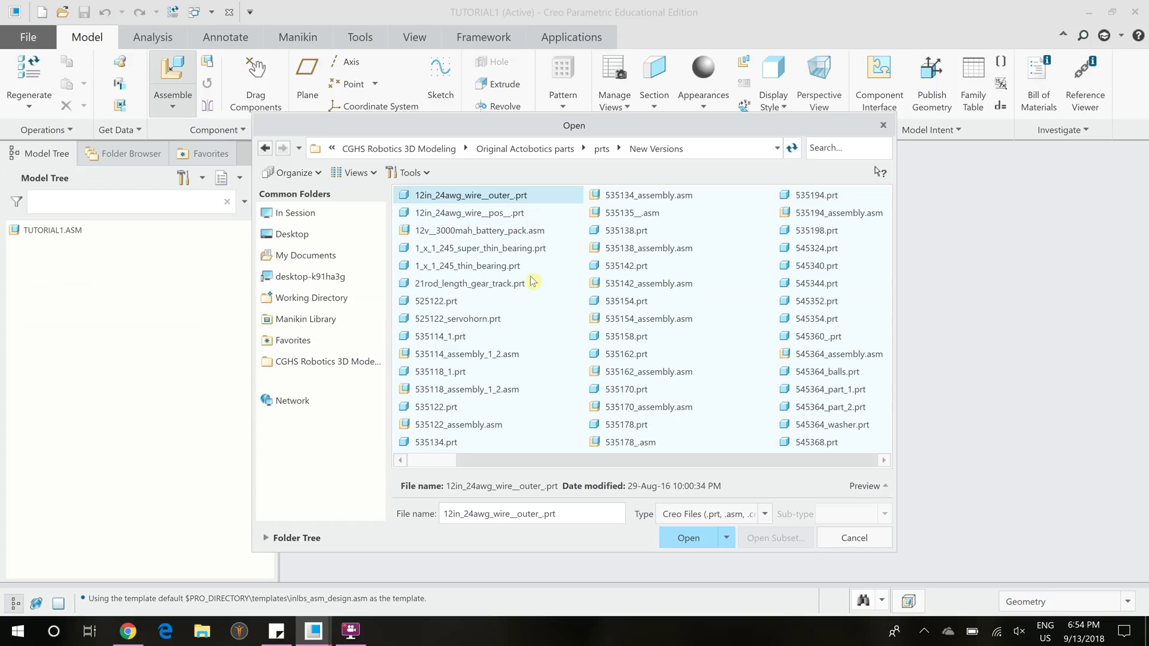
# - Show the files as thumbnails and open 585443-4_hole_bar.prt
pyautogui.click(356, 172)
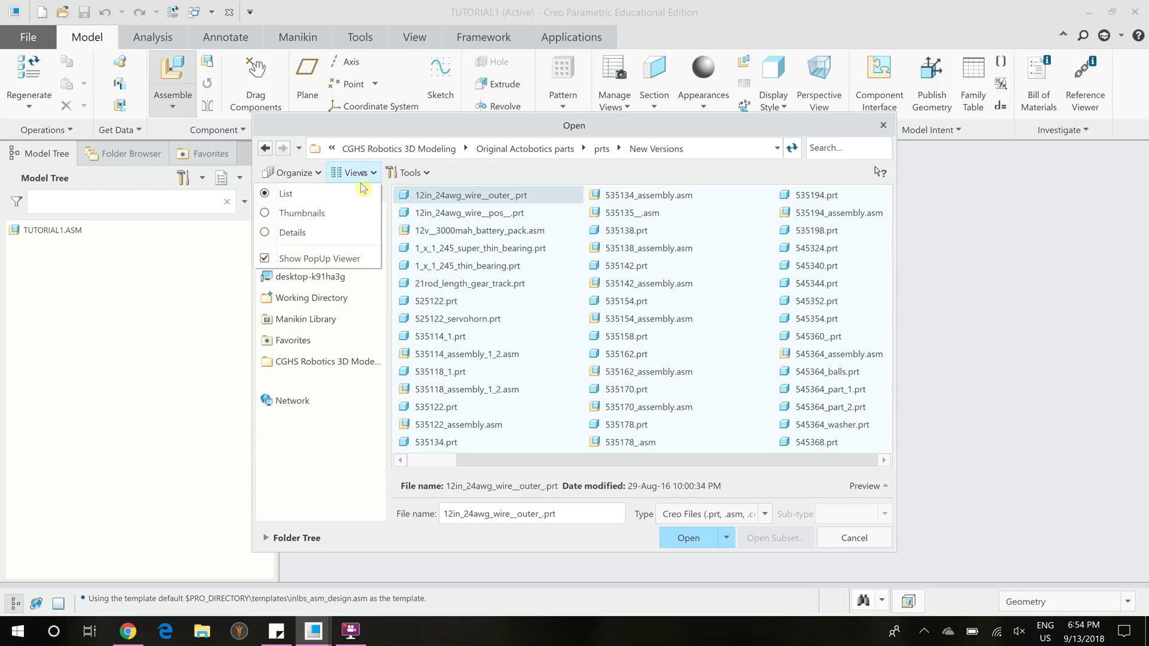
pyautogui.click(346, 218)
pyautogui.scroll(-5, 721, 307)
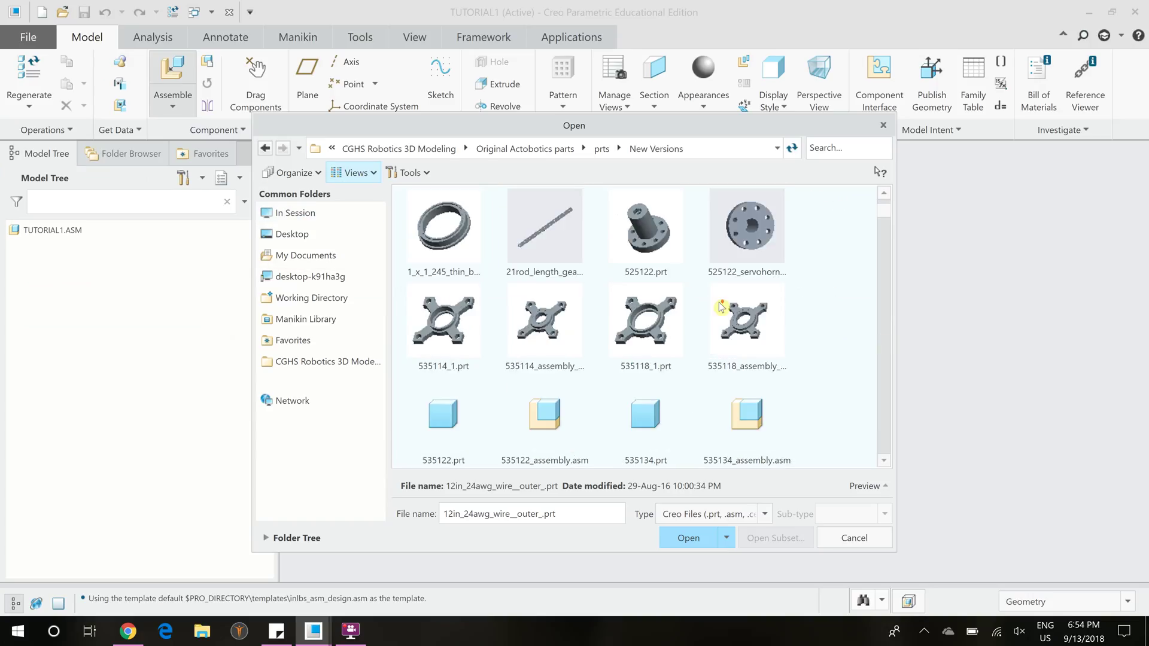
pyautogui.scroll(-10, 721, 307)
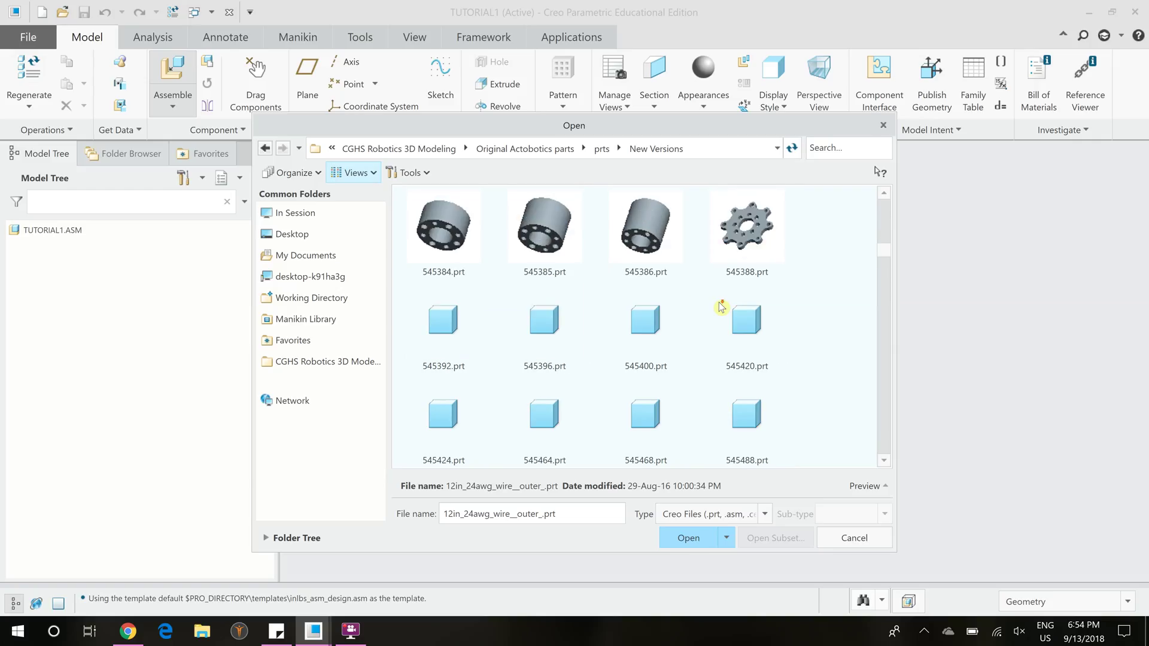
pyautogui.scroll(-6, 721, 307)
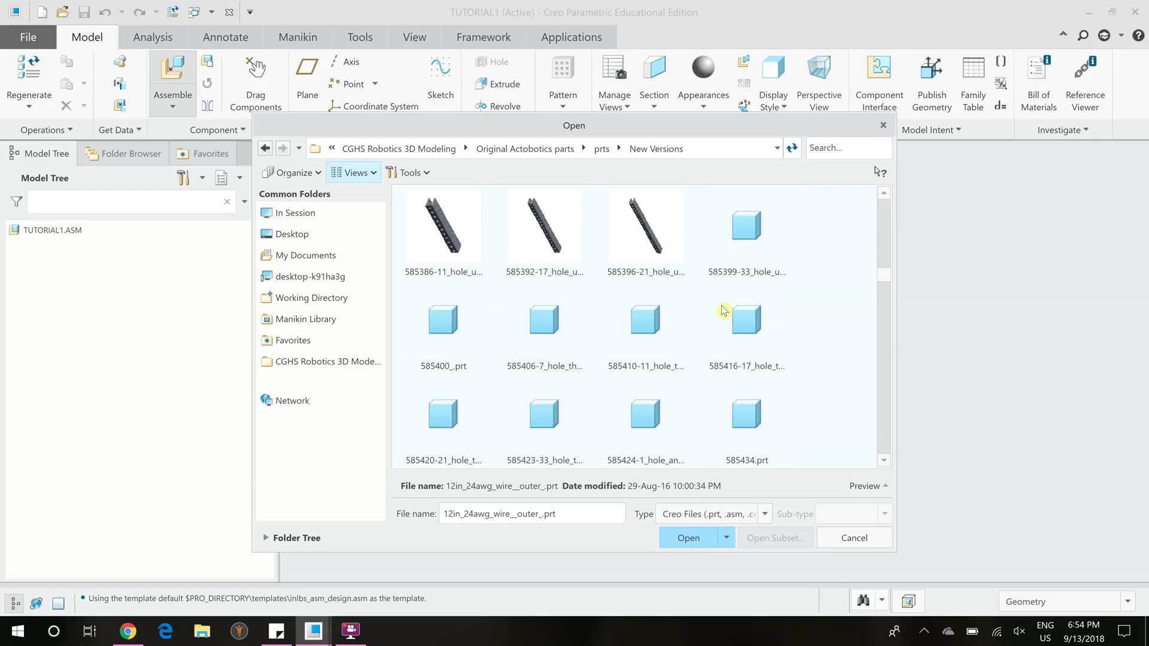
pyautogui.scroll(-2, 723, 310)
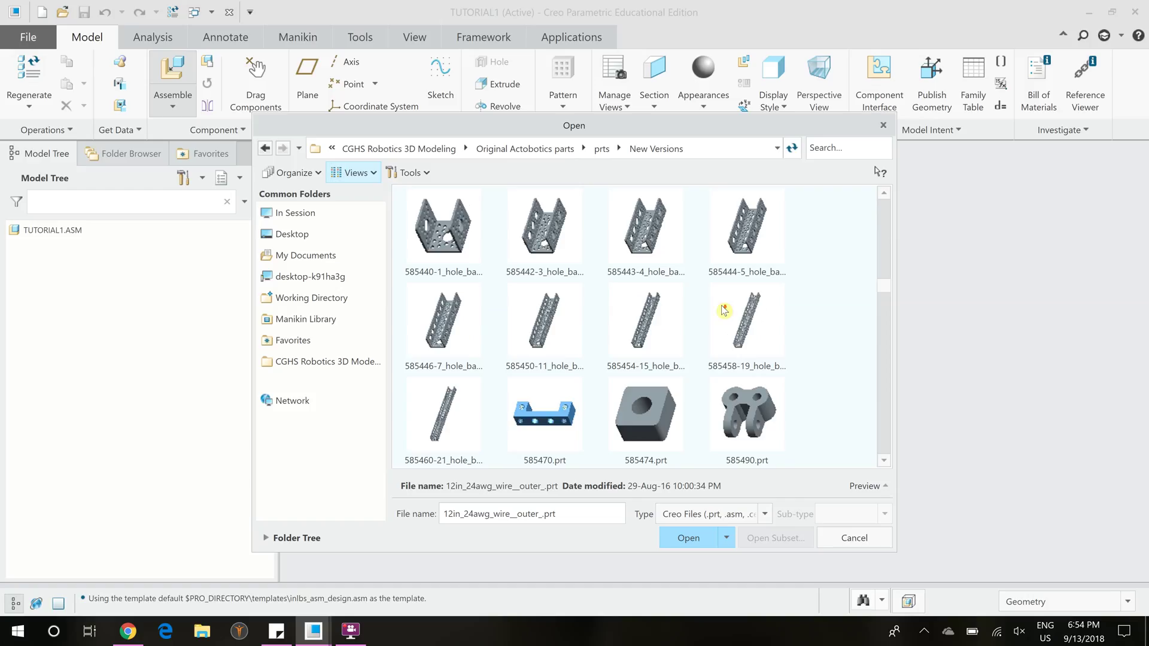
pyautogui.doubleClick(662, 246)
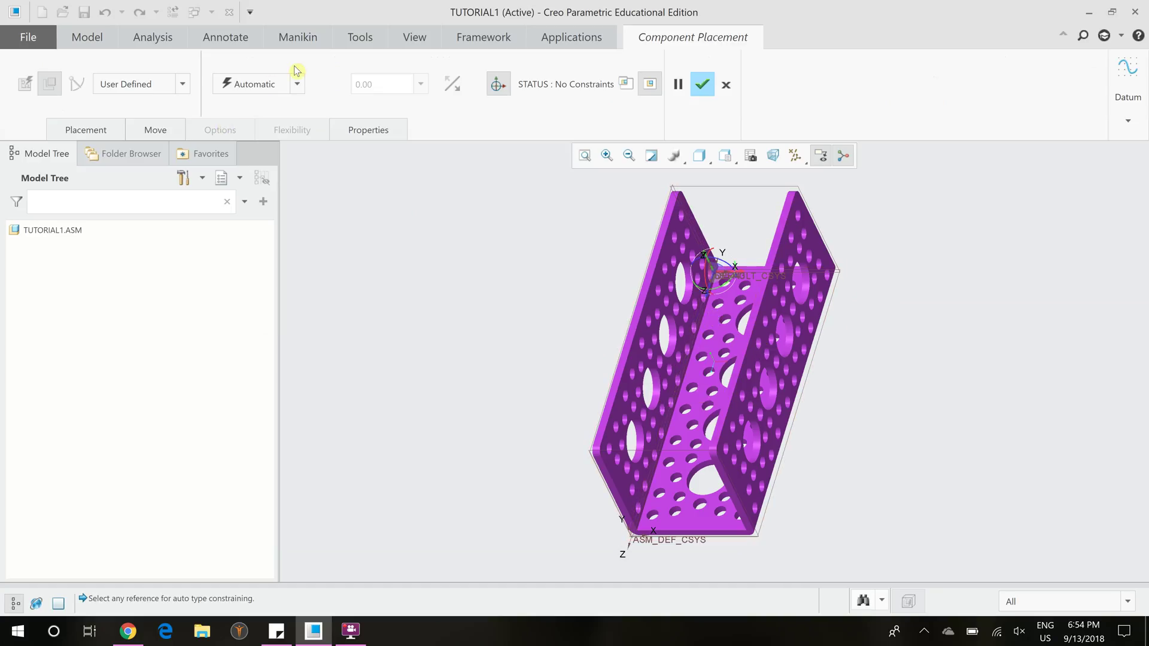
# - Place the hole bar with a Default constraint, refit the view, and finish placement
pyautogui.click(298, 85)
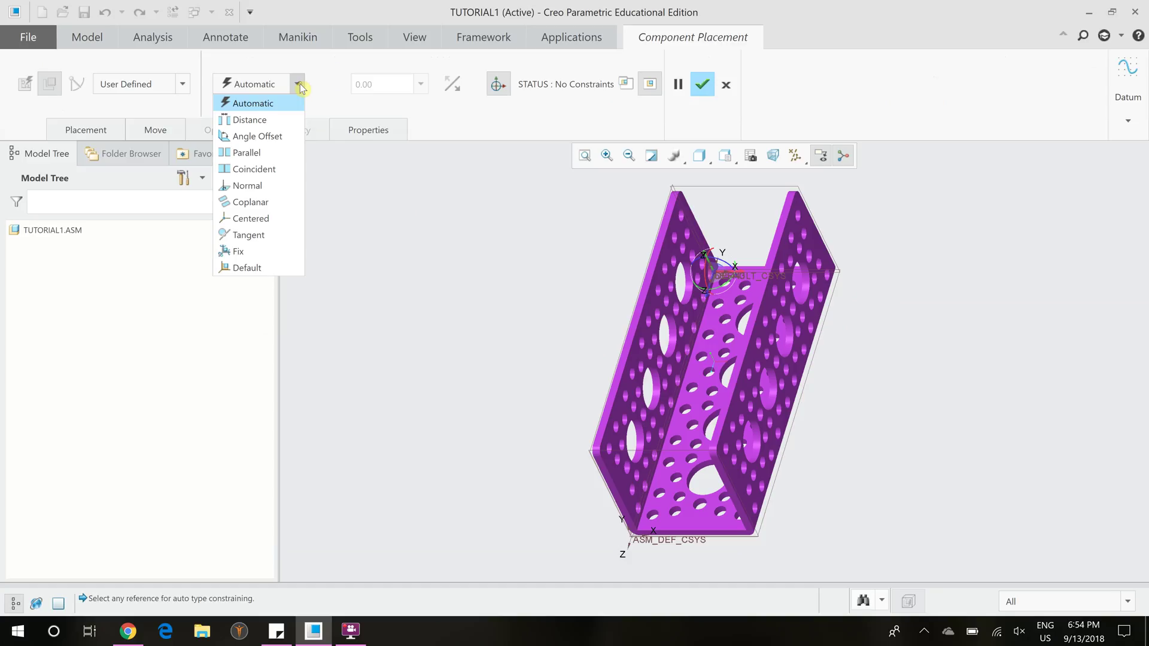
pyautogui.click(277, 268)
pyautogui.scroll(3, 1044, 432)
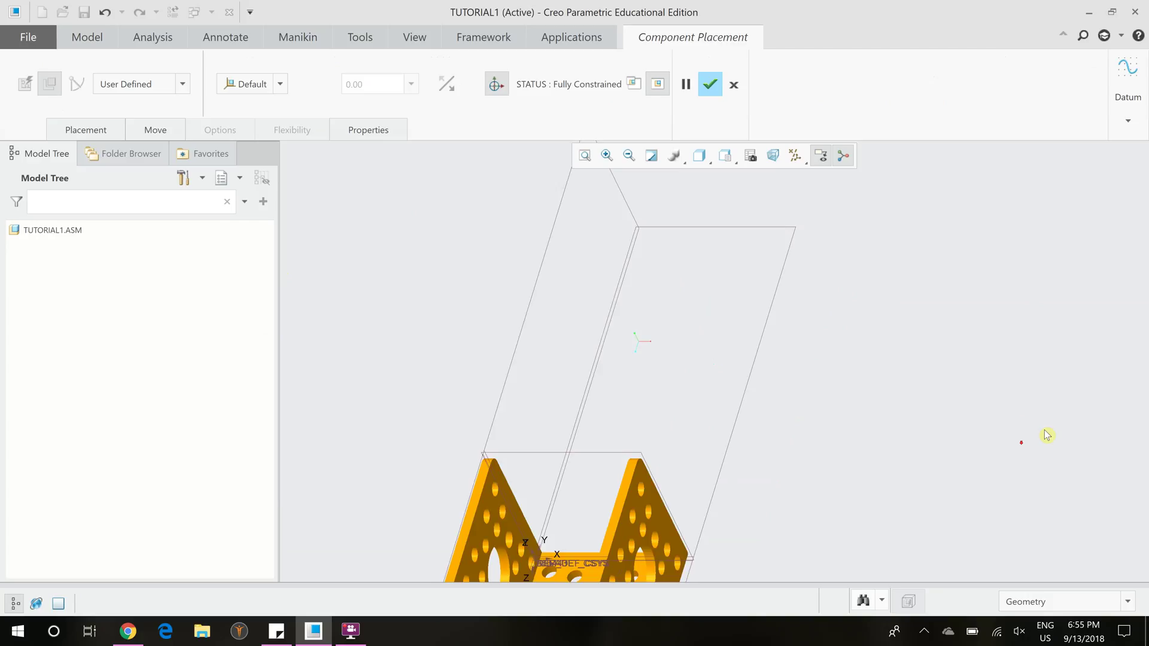
pyautogui.hotkey('ctrl', 'd')
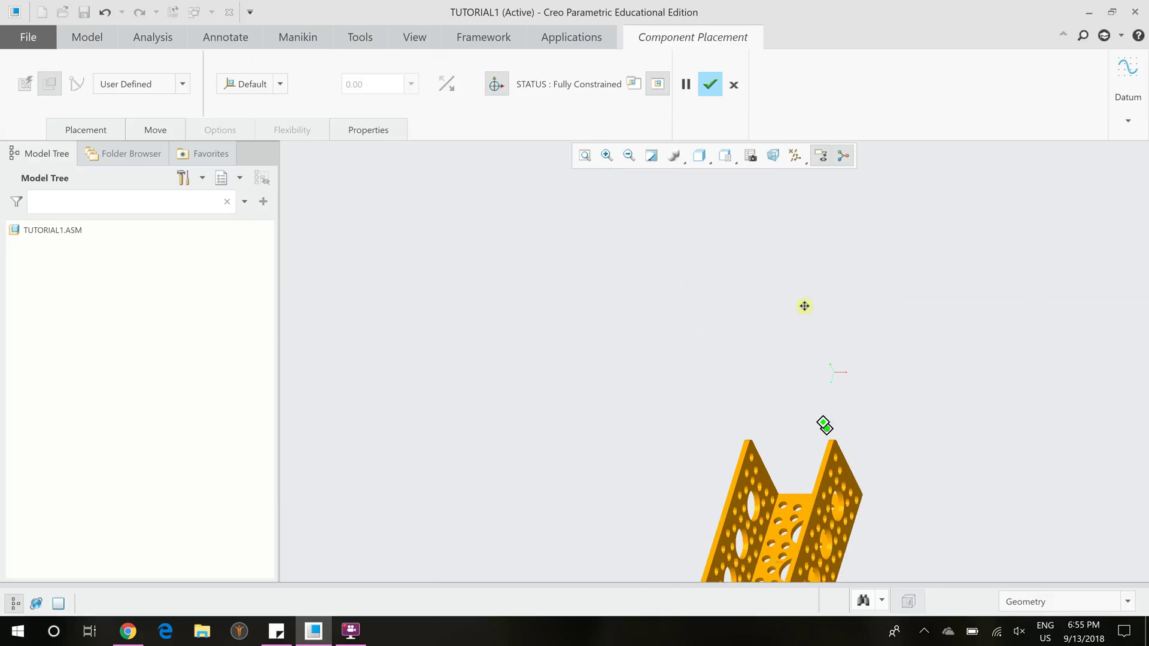
pyautogui.click(711, 87)
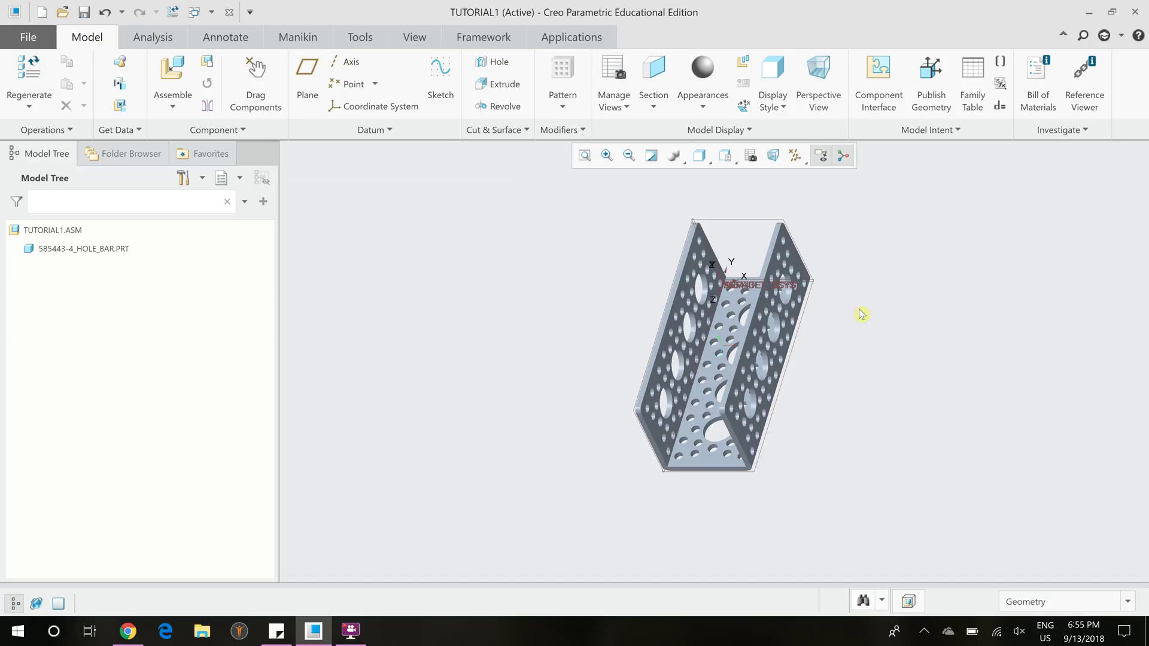
# - Set the display style to Shading With Edges
pyautogui.moveTo(862, 314); pyautogui.dragTo(774, 403, button='middle')
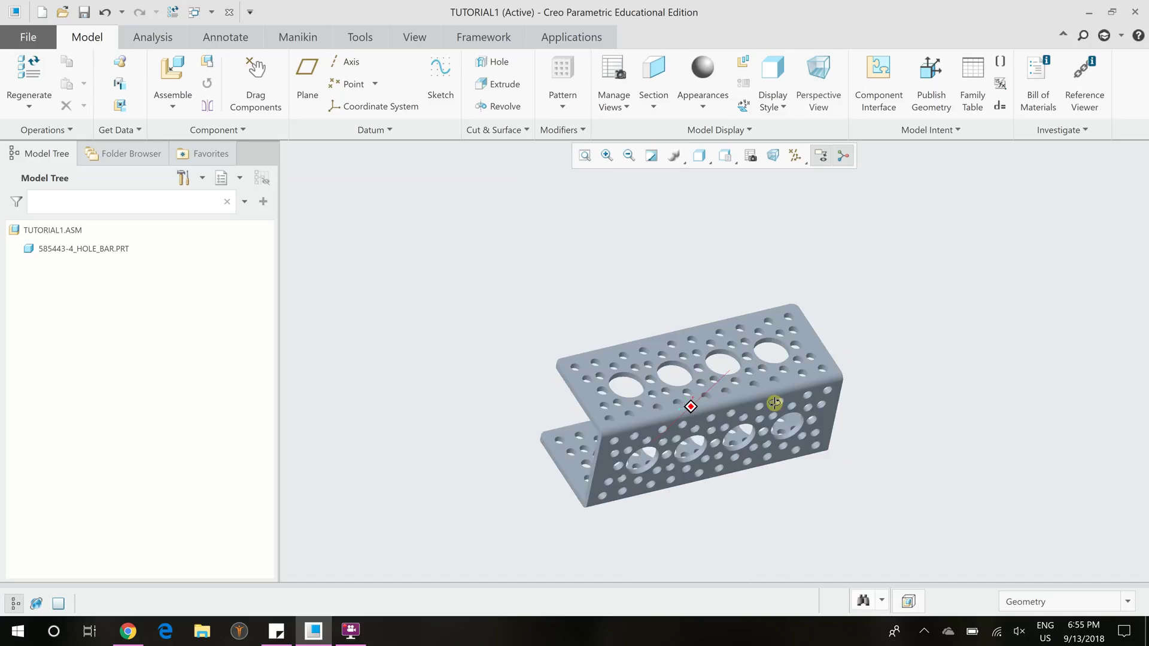
pyautogui.hotkey('ctrl', 'd')
pyautogui.click(699, 155)
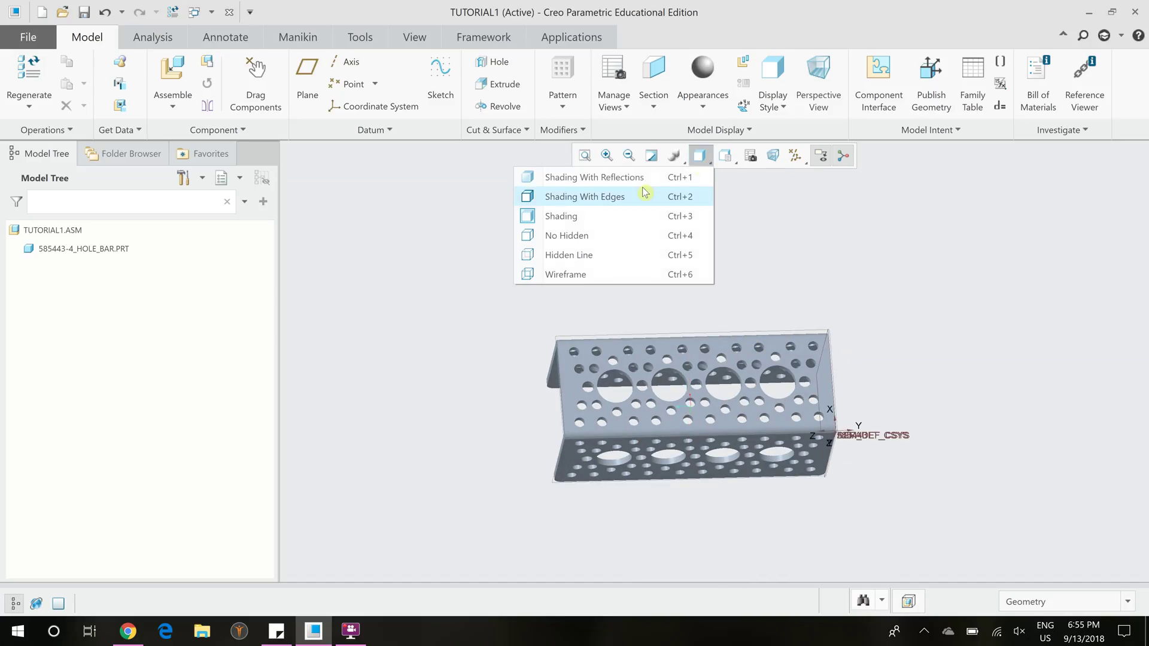
pyautogui.click(646, 195)
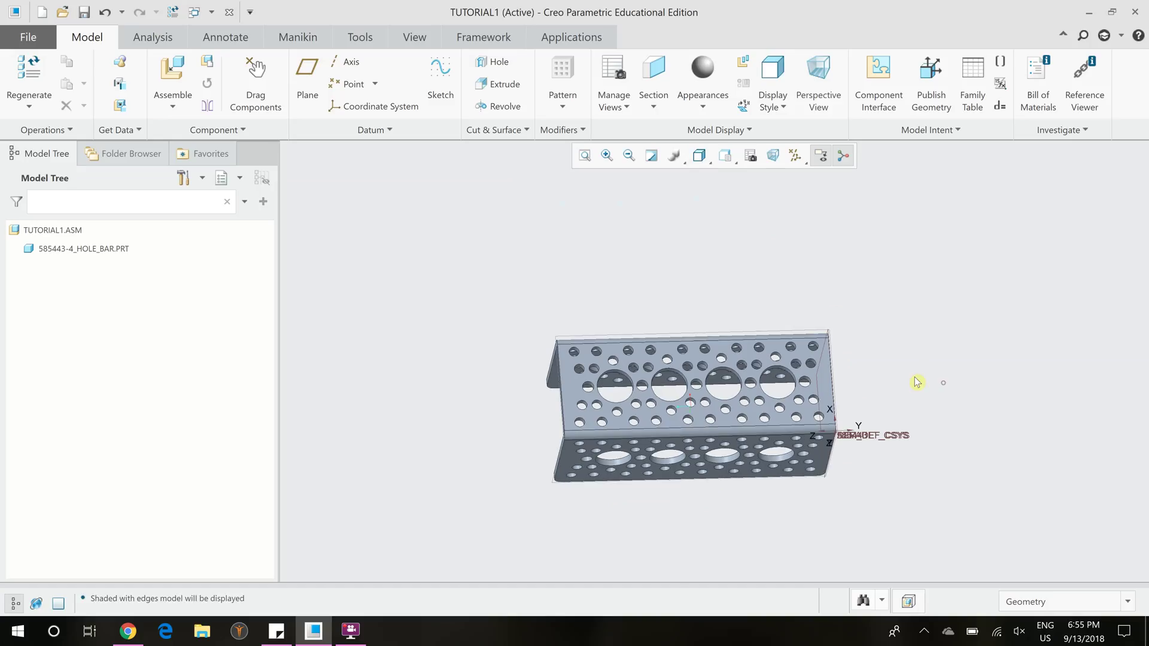
# - Hide all datum planes, axes, points and coordinate systems
pyautogui.click(801, 157)
pyautogui.click(777, 175)
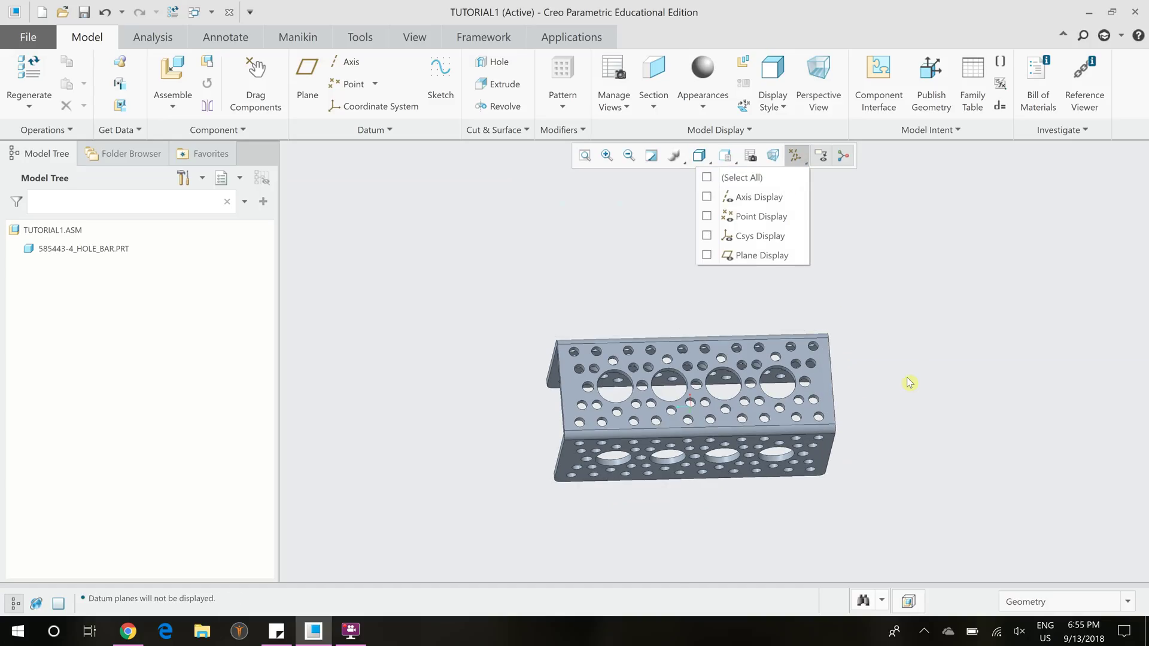
pyautogui.moveTo(909, 381)
pyautogui.mouseDown(button='middle')
pyautogui.moveTo(887, 334)
pyautogui.moveTo(906, 289)
pyautogui.moveTo(949, 329)
pyautogui.moveTo(952, 364)
pyautogui.mouseUp(button='middle')
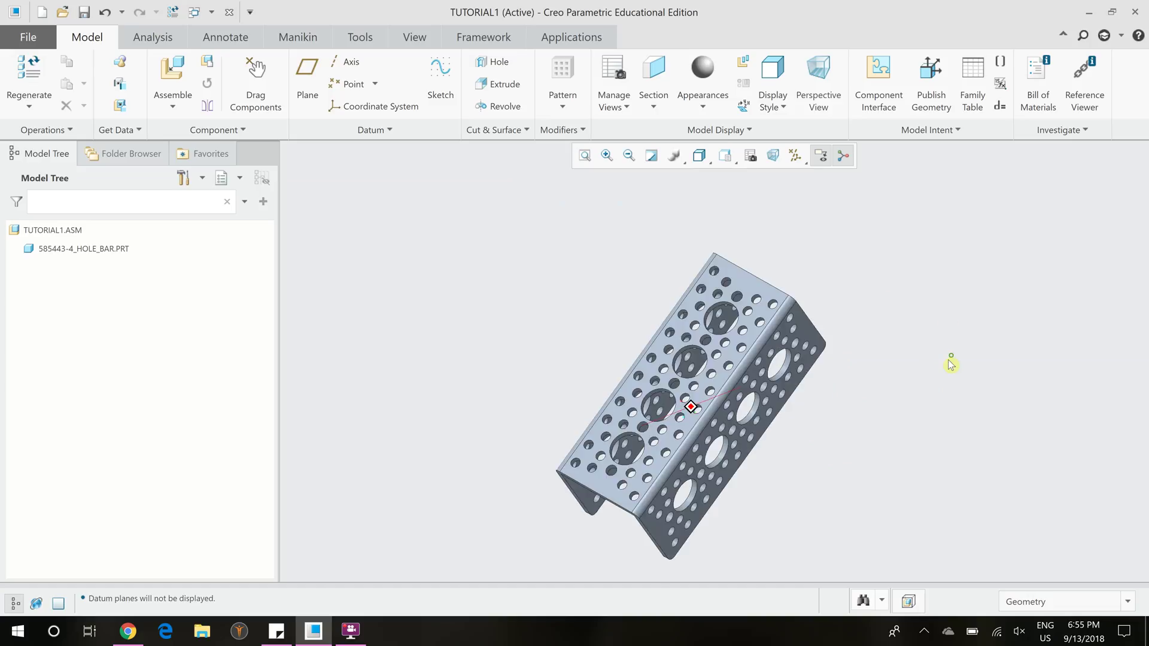
# - Add a second 585443-4_hole_bar and make its side face coincident with the grey bar's face
pyautogui.click(177, 72)
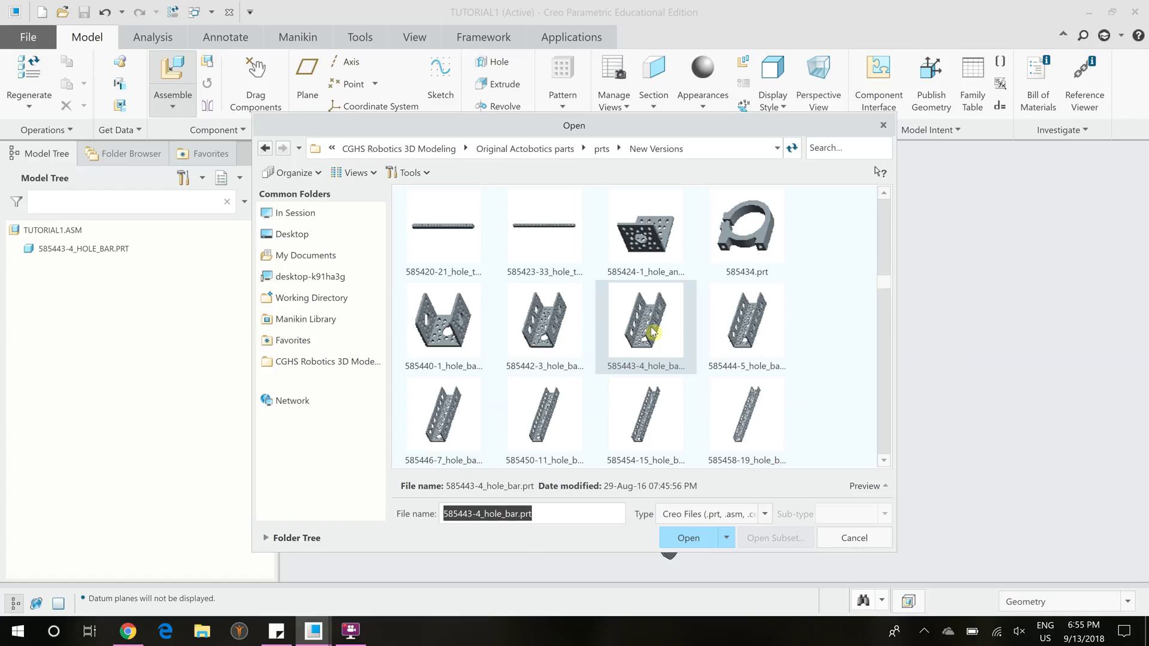
pyautogui.doubleClick(652, 332)
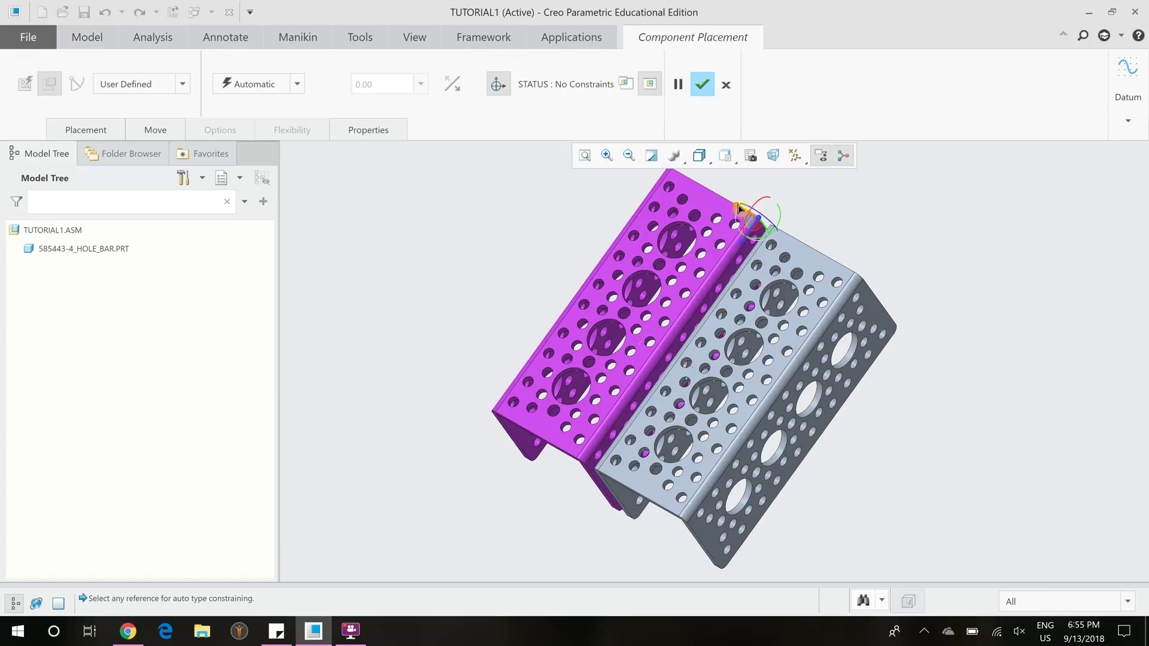
pyautogui.moveTo(739, 208); pyautogui.dragTo(679, 174)
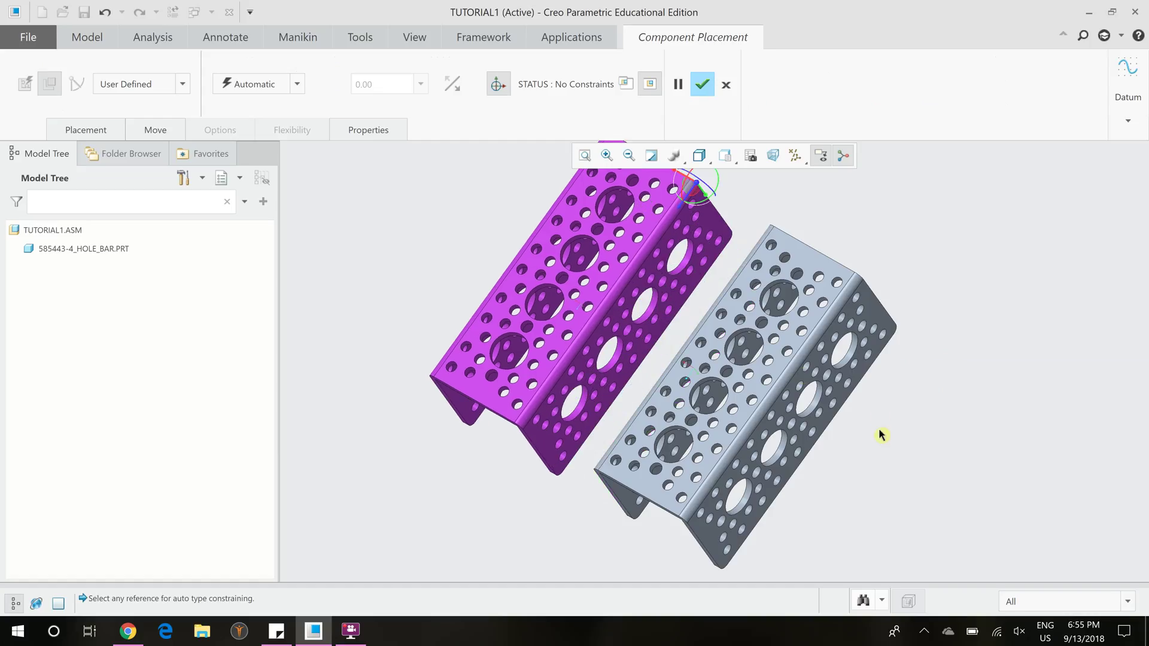
pyautogui.moveTo(874, 436); pyautogui.dragTo(894, 469, button='middle')
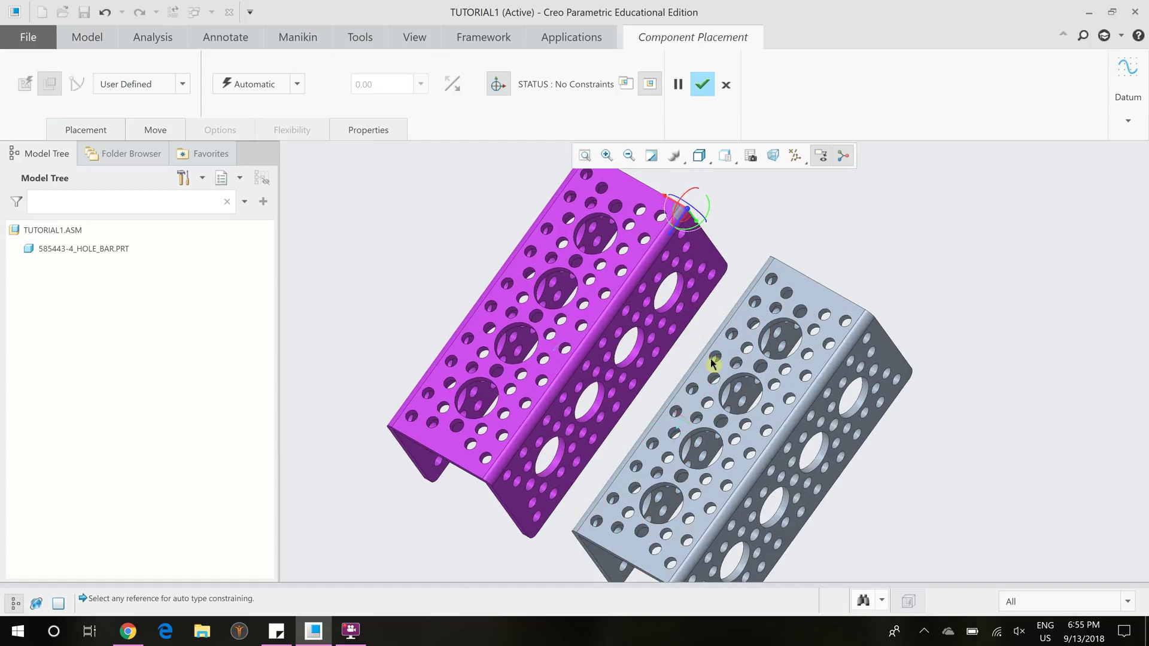
pyautogui.click(686, 320)
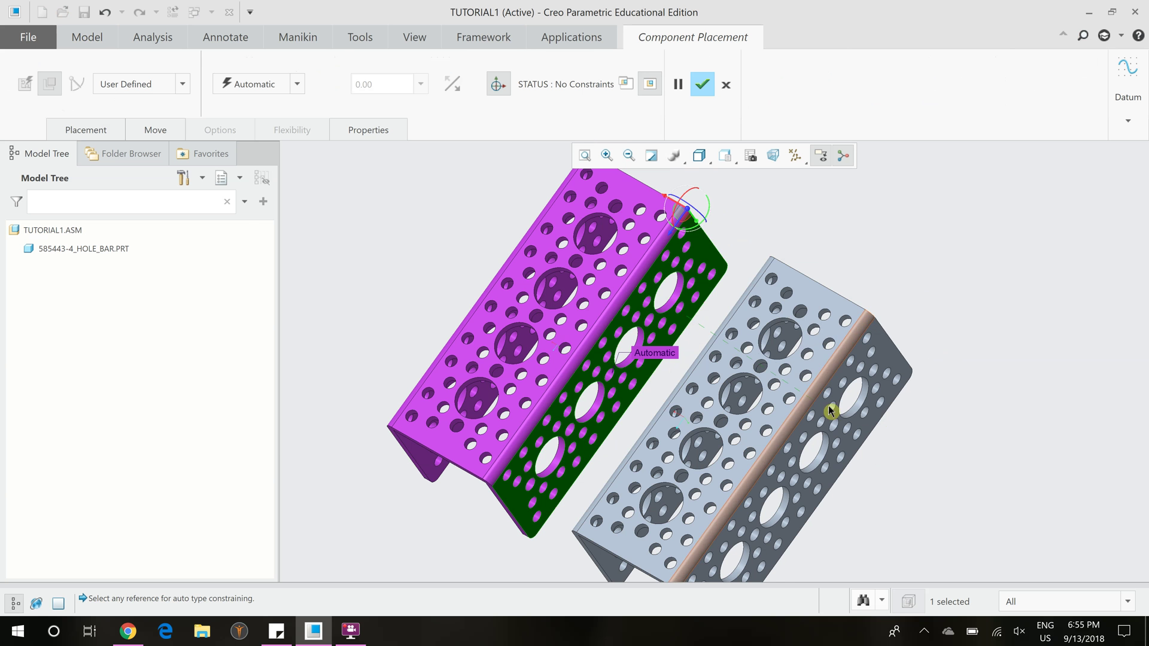
pyautogui.moveTo(875, 411); pyautogui.dragTo(903, 430, button='middle')
pyautogui.scroll(-2, 721, 277)
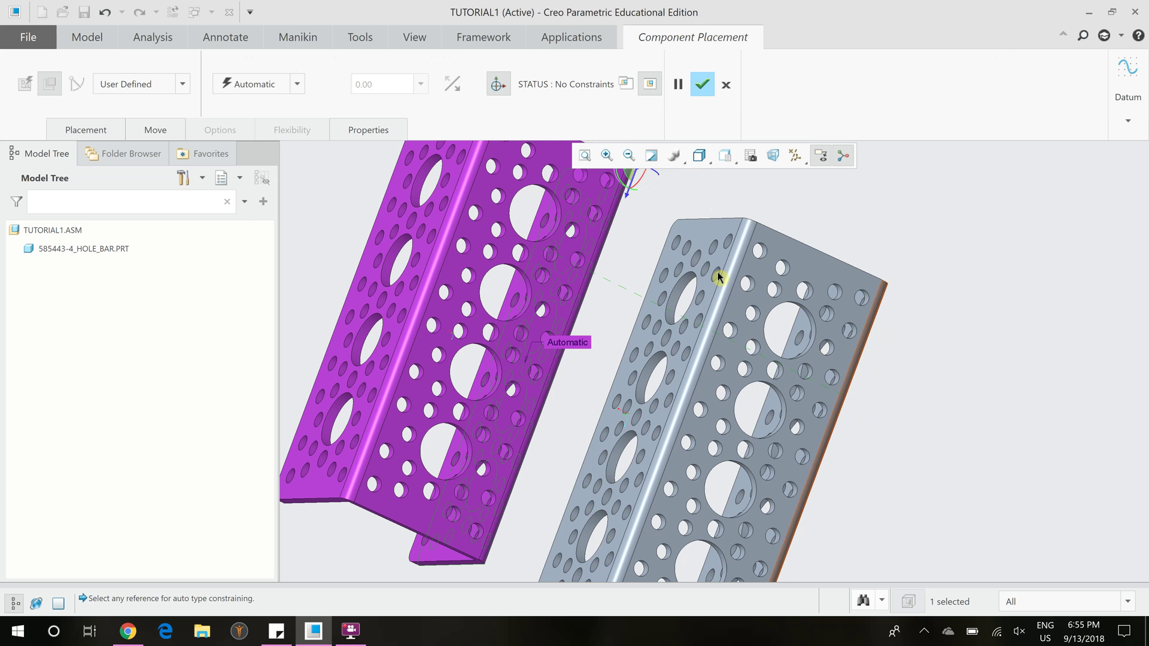
pyautogui.click(712, 237)
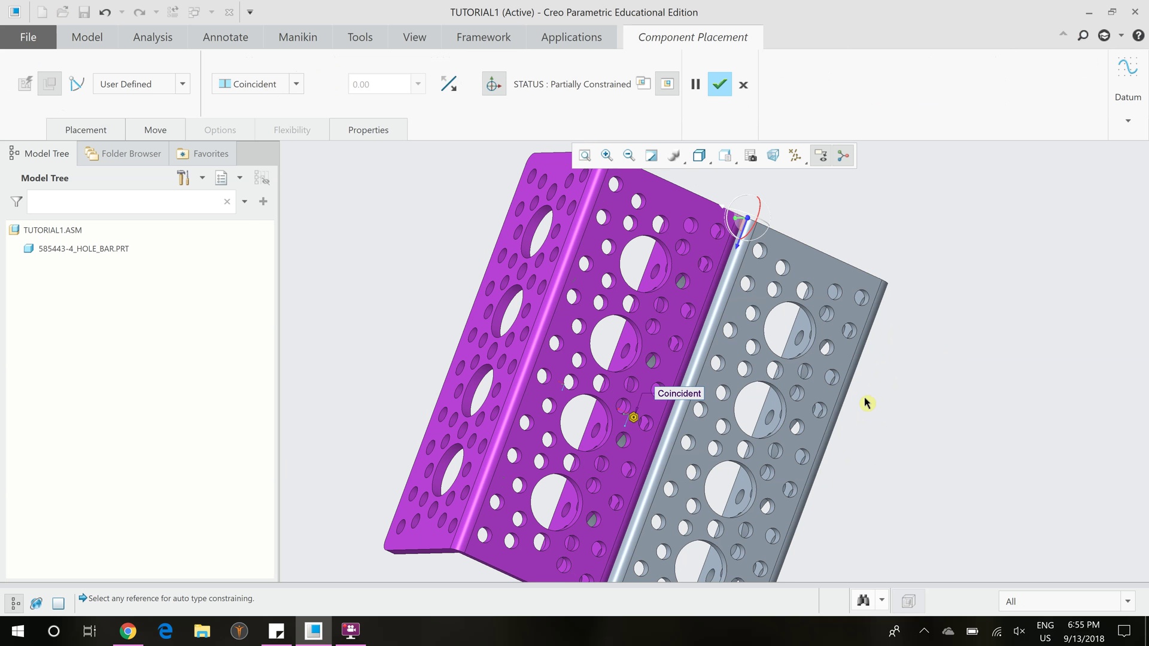
# - Make the purple bar's flat face coincident with the grey bar's face
pyautogui.moveTo(857, 388)
pyautogui.mouseDown(button='middle')
pyautogui.moveTo(820, 367)
pyautogui.moveTo(805, 379)
pyautogui.moveTo(803, 422)
pyautogui.moveTo(734, 351)
pyautogui.mouseUp(button='middle')
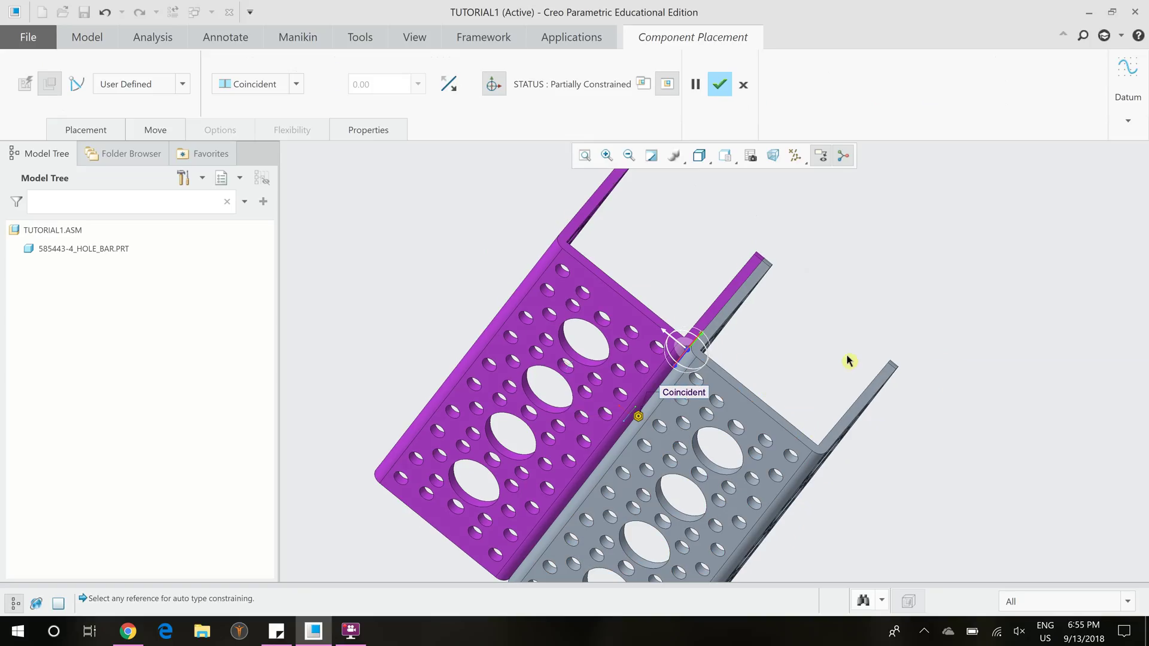
pyautogui.moveTo(848, 360); pyautogui.dragTo(838, 353, button='middle')
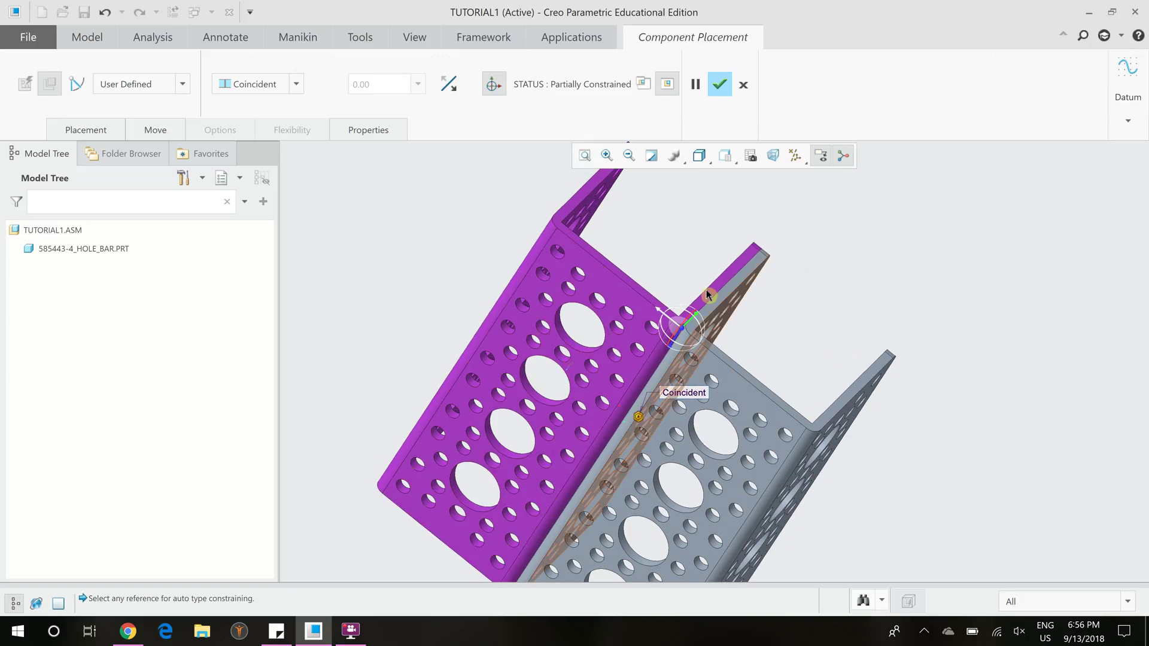
pyautogui.moveTo(768, 327); pyautogui.dragTo(778, 292, button='middle')
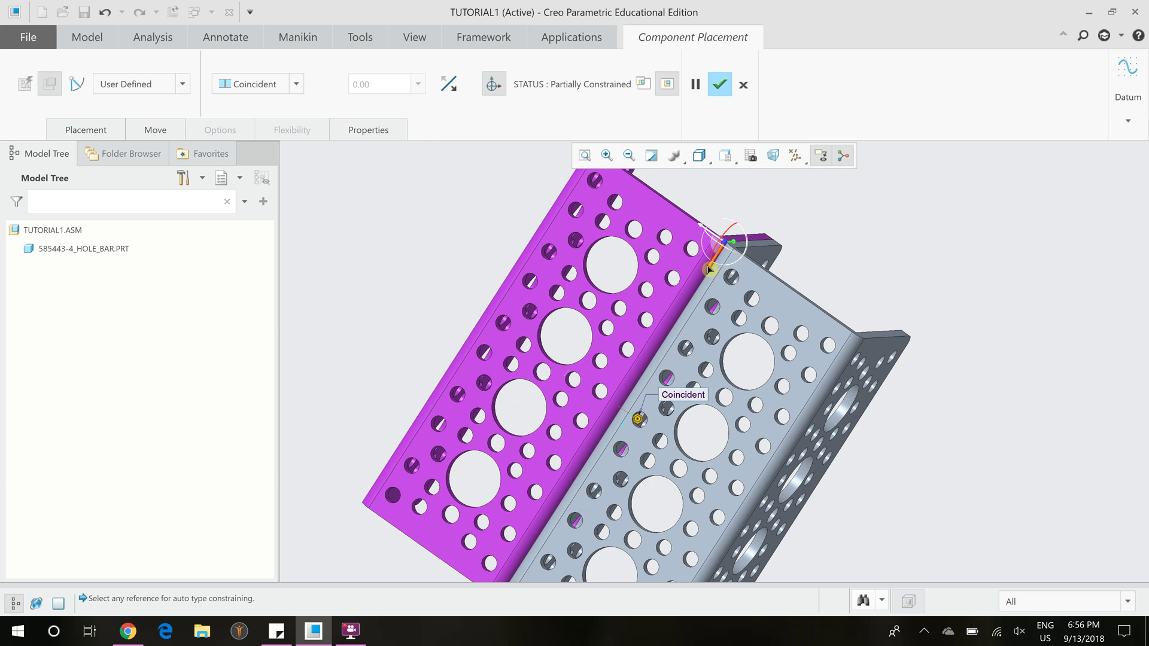
pyautogui.moveTo(708, 269); pyautogui.dragTo(738, 258)
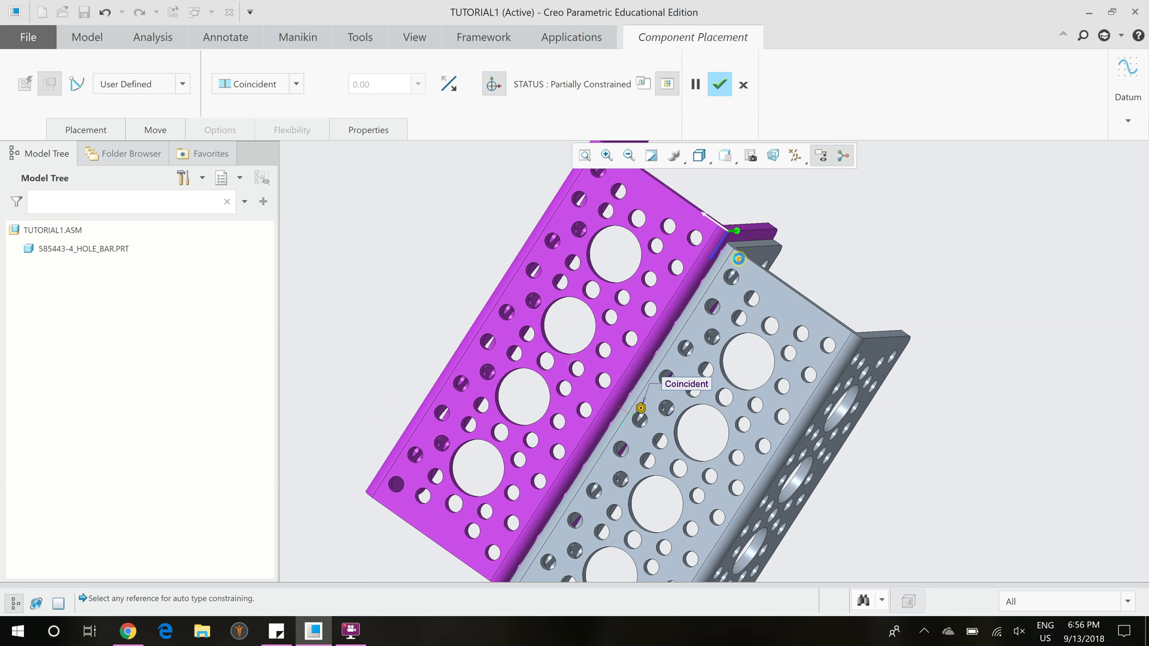
pyautogui.click(646, 327)
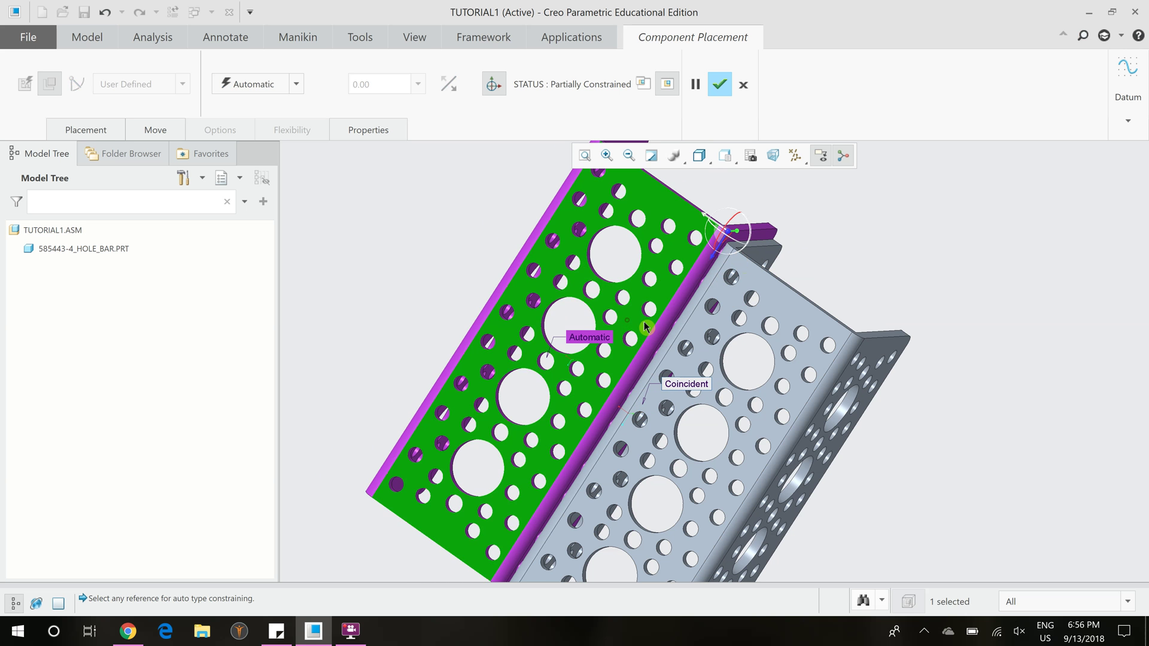
pyautogui.click(764, 317)
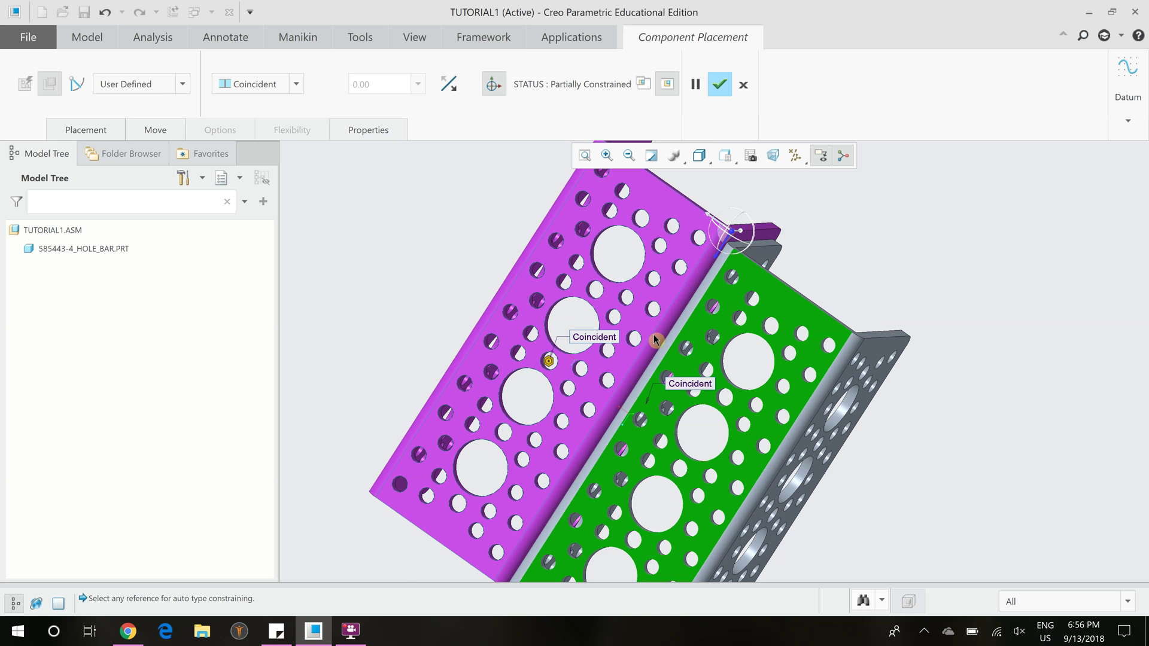
# - Make the bar end faces coincident so the second bar is fully constrained
pyautogui.moveTo(844, 266); pyautogui.dragTo(803, 263, button='middle')
pyautogui.scroll(2, 815, 263)
pyautogui.click(769, 259)
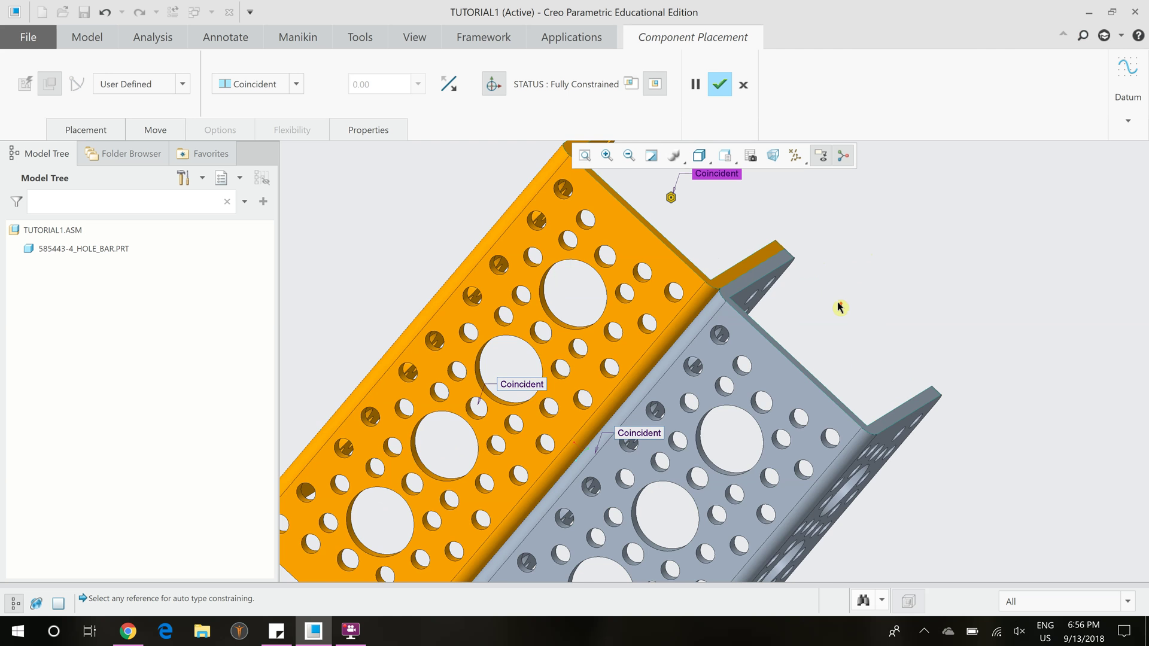
pyautogui.scroll(-4, 840, 307)
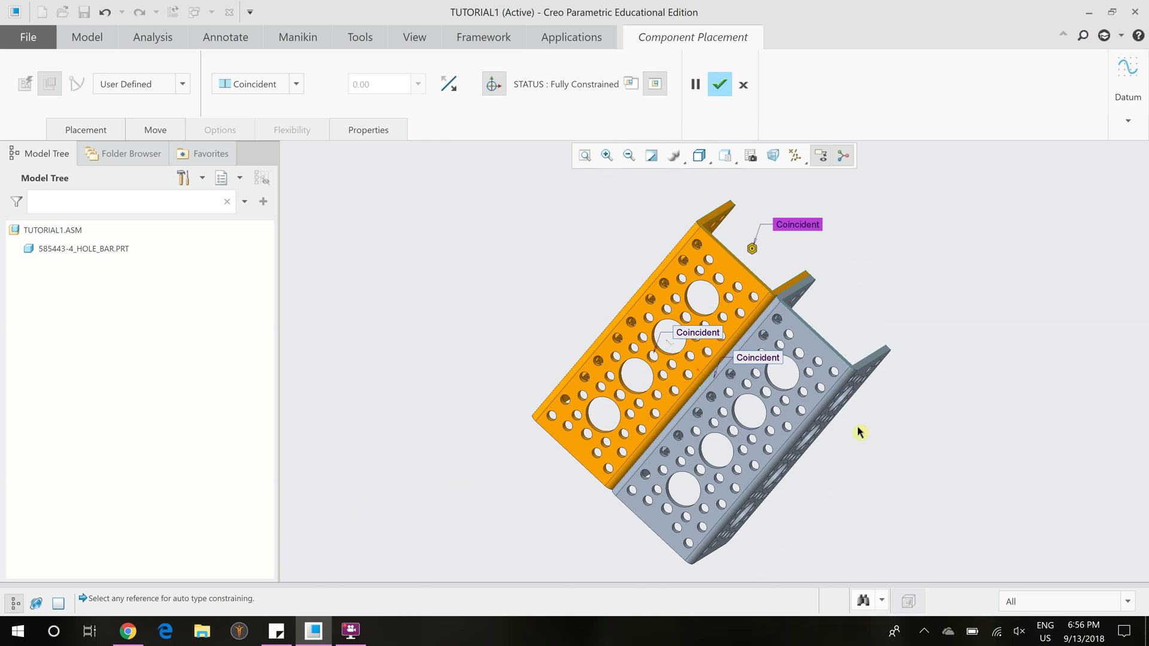
pyautogui.moveTo(866, 415); pyautogui.dragTo(885, 359, button='middle')
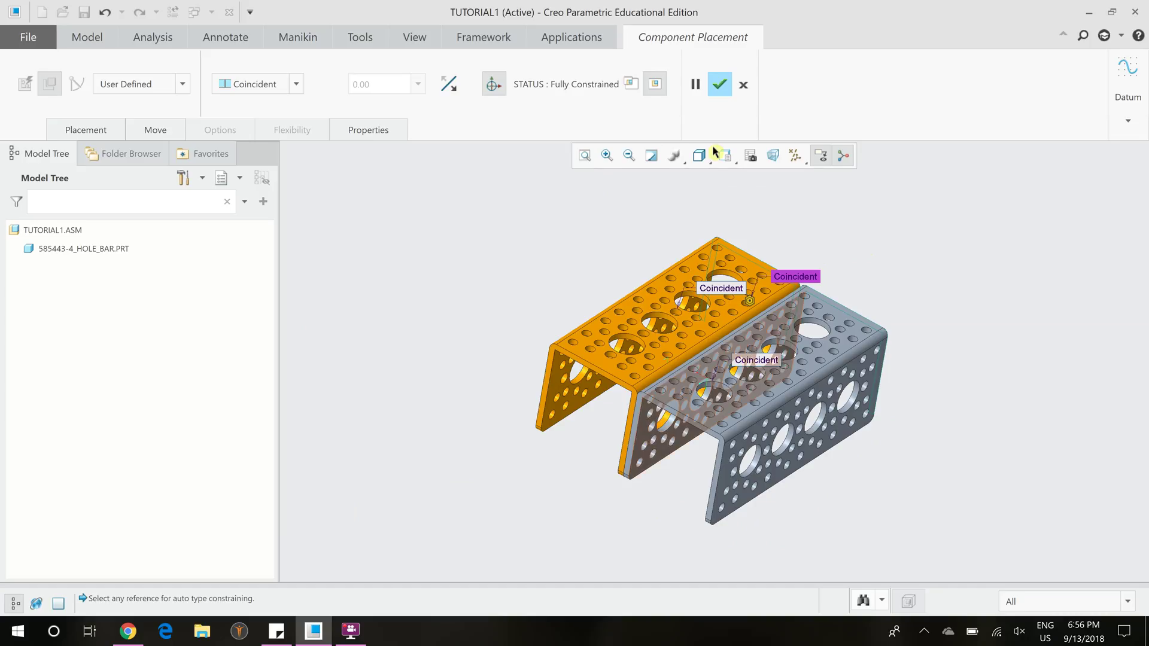
# - Cancel the constrained placement and re-add 585443-4_hole_bar.prt as a new component
pyautogui.click(746, 86)
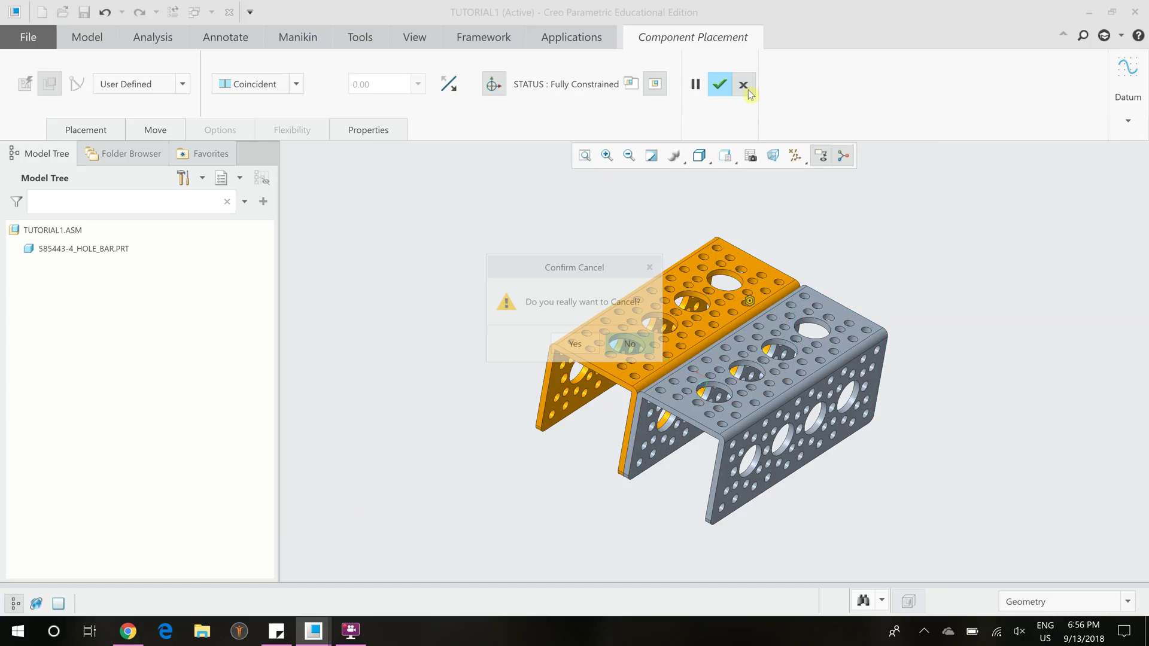
pyautogui.click(576, 344)
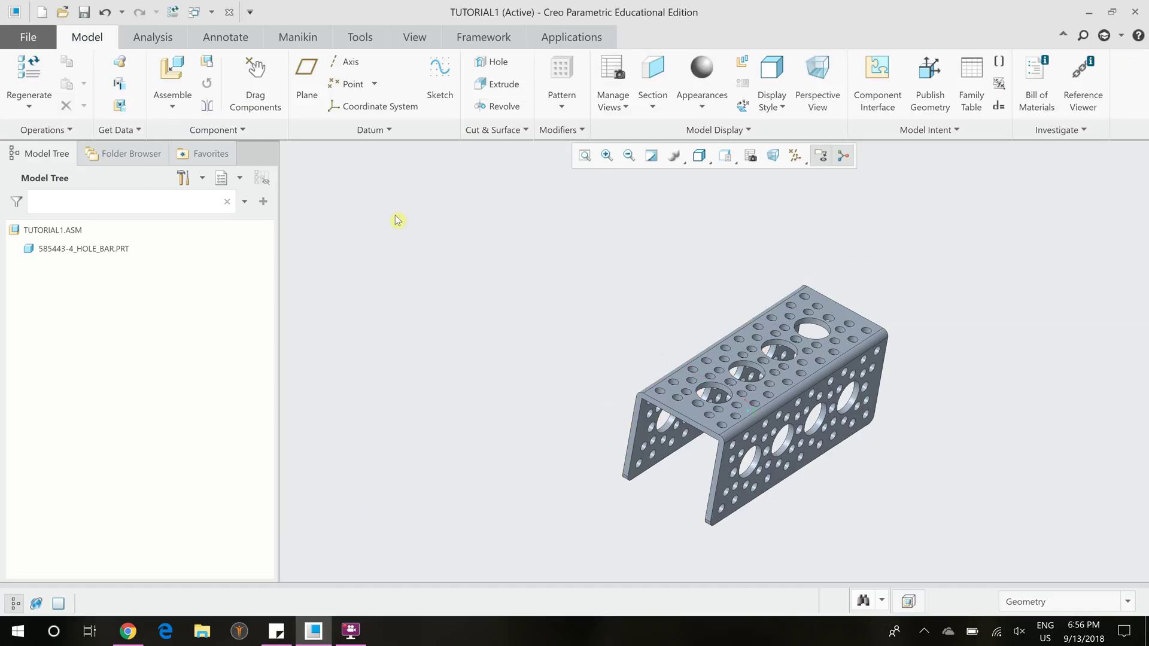
pyautogui.click(161, 70)
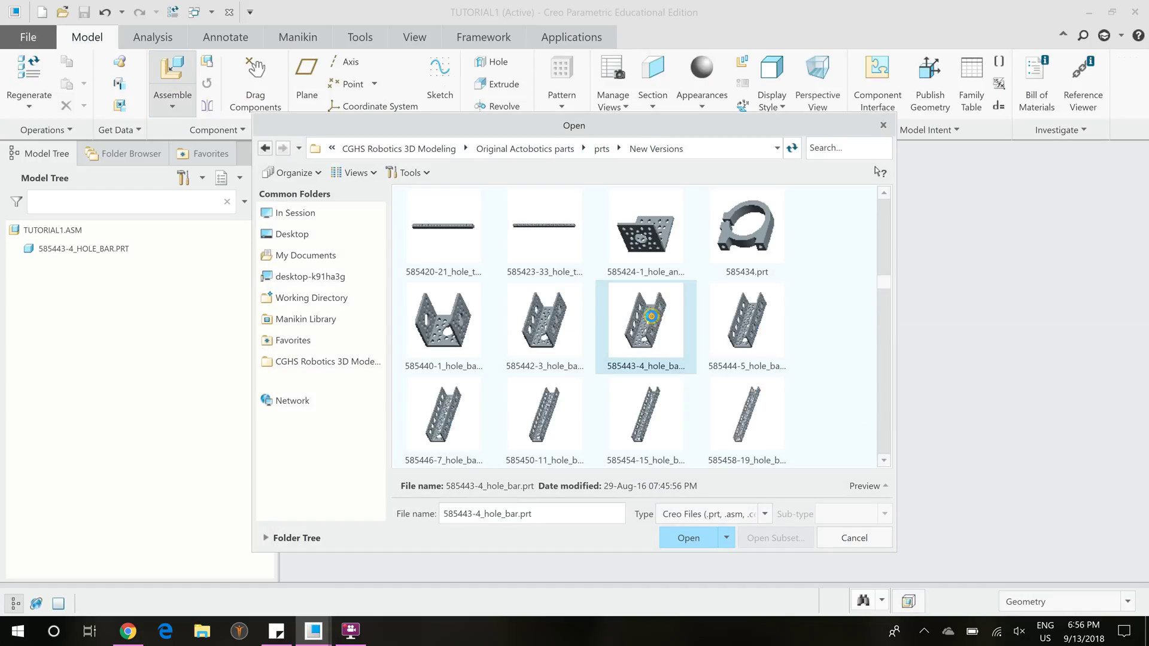
pyautogui.doubleClick(651, 320)
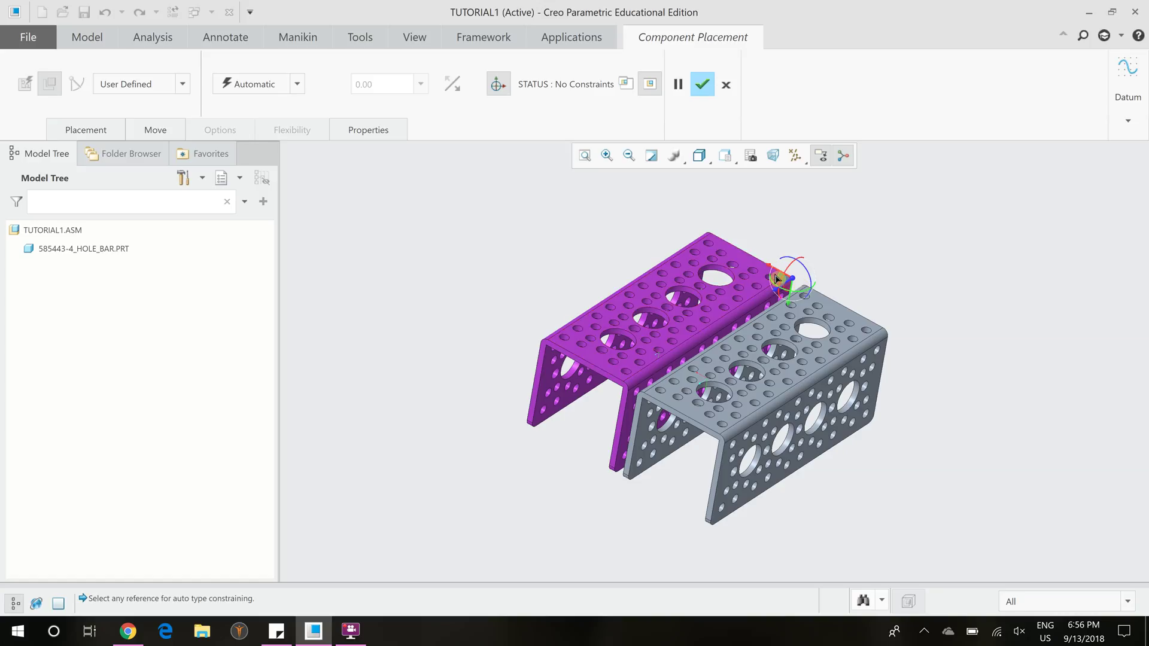
# - Make the magenta bar's side face coincident with the grey bar's face
pyautogui.moveTo(770, 272); pyautogui.dragTo(638, 347)
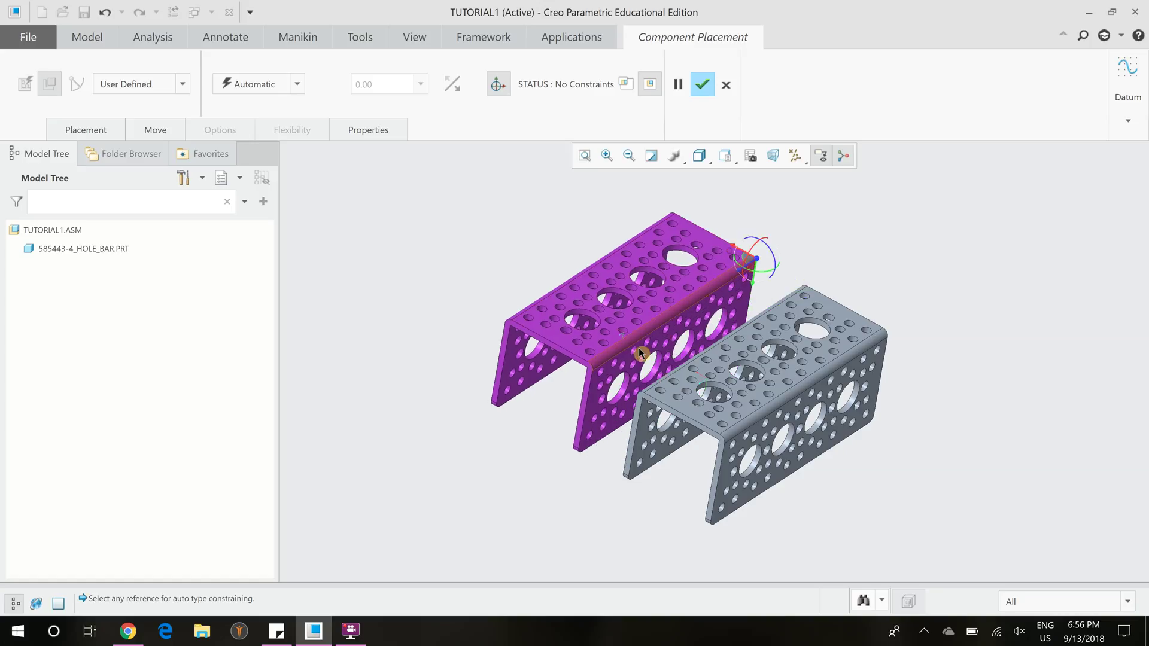
pyautogui.click(640, 353)
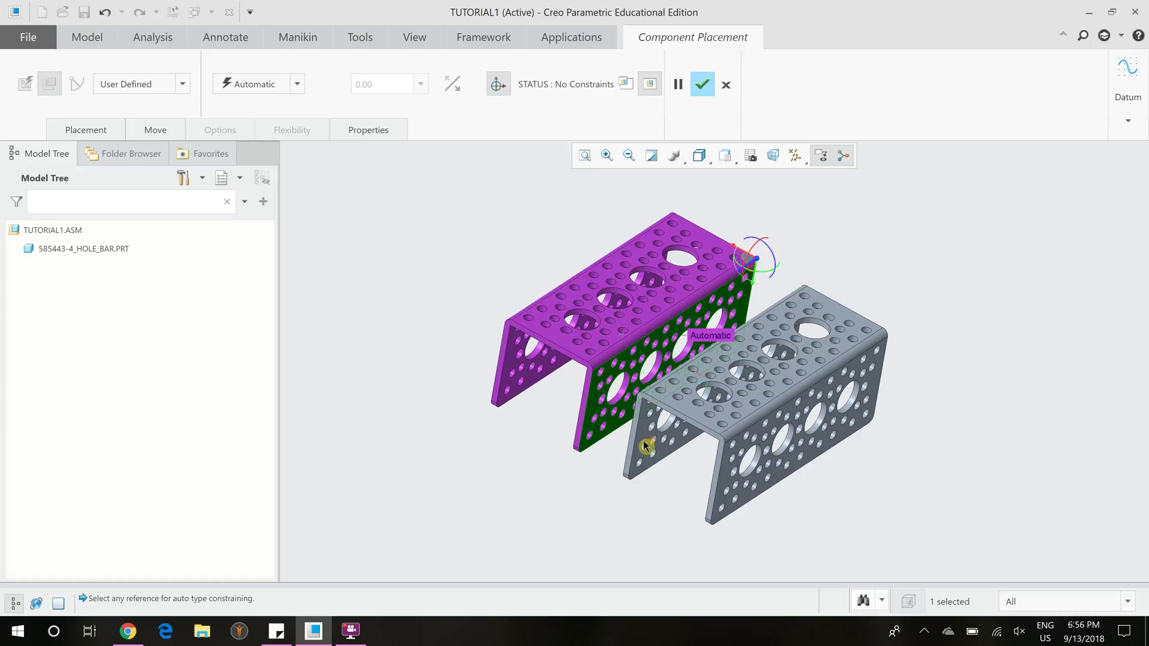
pyautogui.click(644, 432)
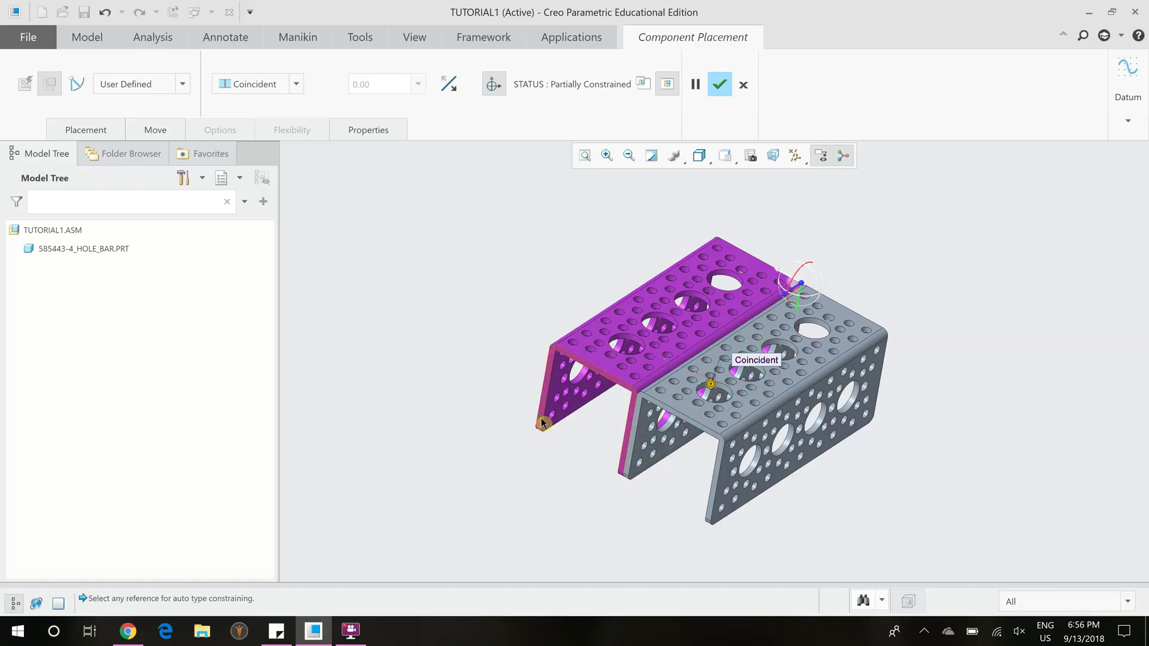
pyautogui.moveTo(538, 443); pyautogui.dragTo(888, 276, button='middle')
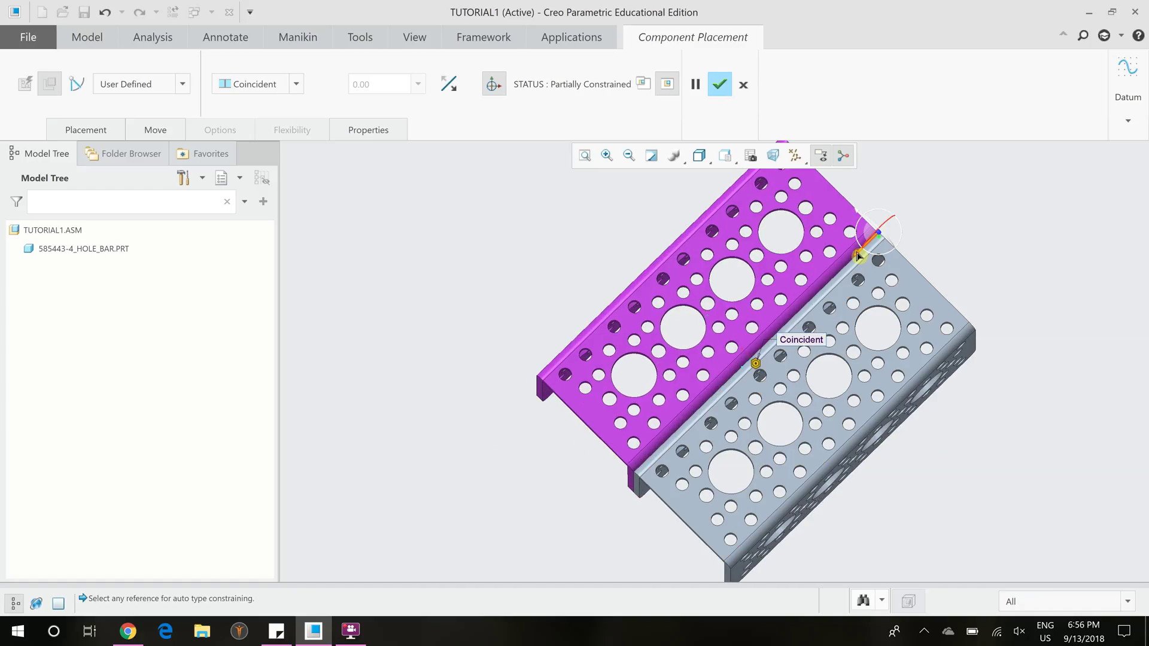
pyautogui.moveTo(858, 256); pyautogui.dragTo(835, 257)
pyautogui.scroll(-2, 651, 263)
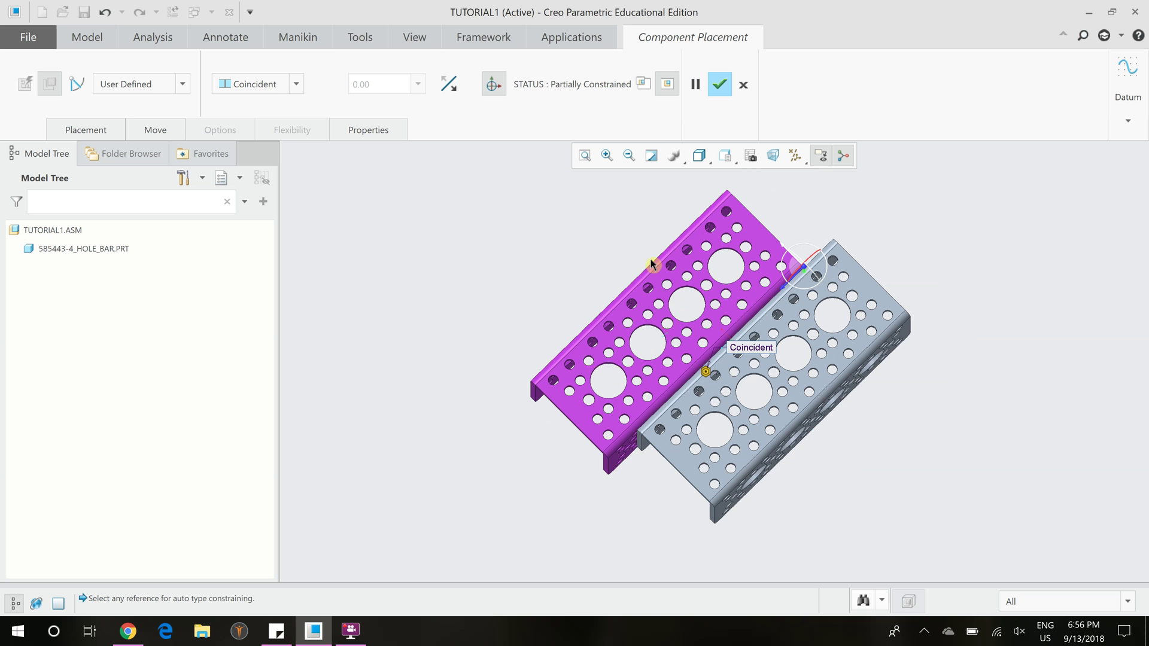
pyautogui.moveTo(630, 256); pyautogui.dragTo(718, 311, button='middle')
# - Make a second magenta face coincident with the grey bar so the status reads Fully Constrained
pyautogui.scroll(3, 726, 306)
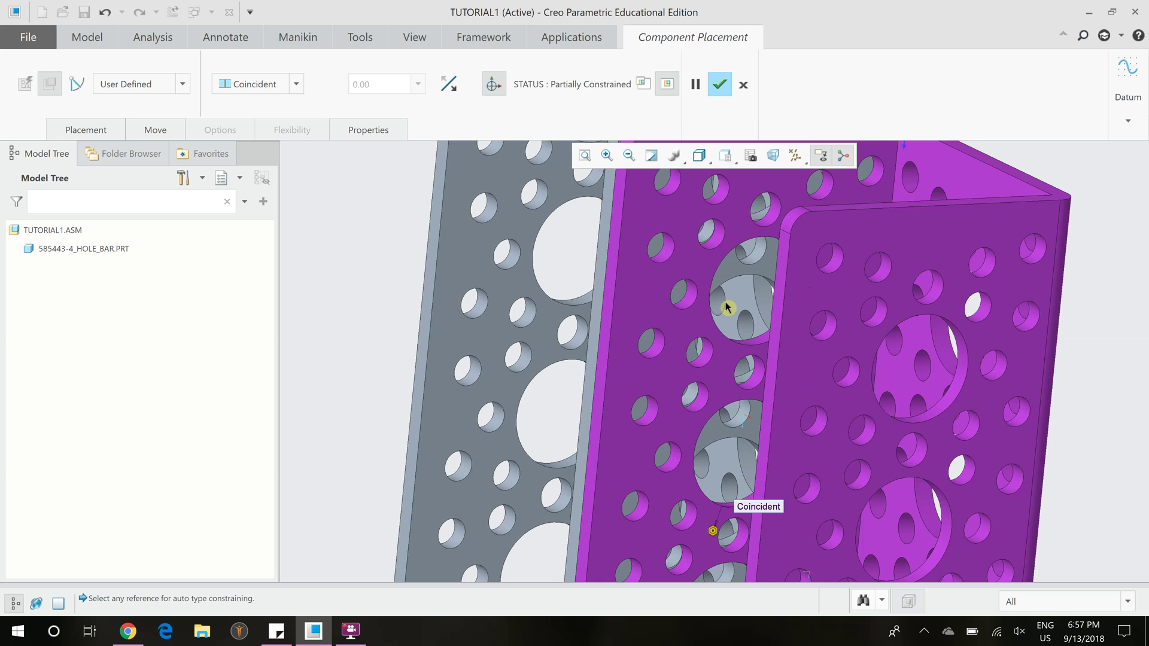
pyautogui.click(754, 341)
pyautogui.scroll(-3, 755, 341)
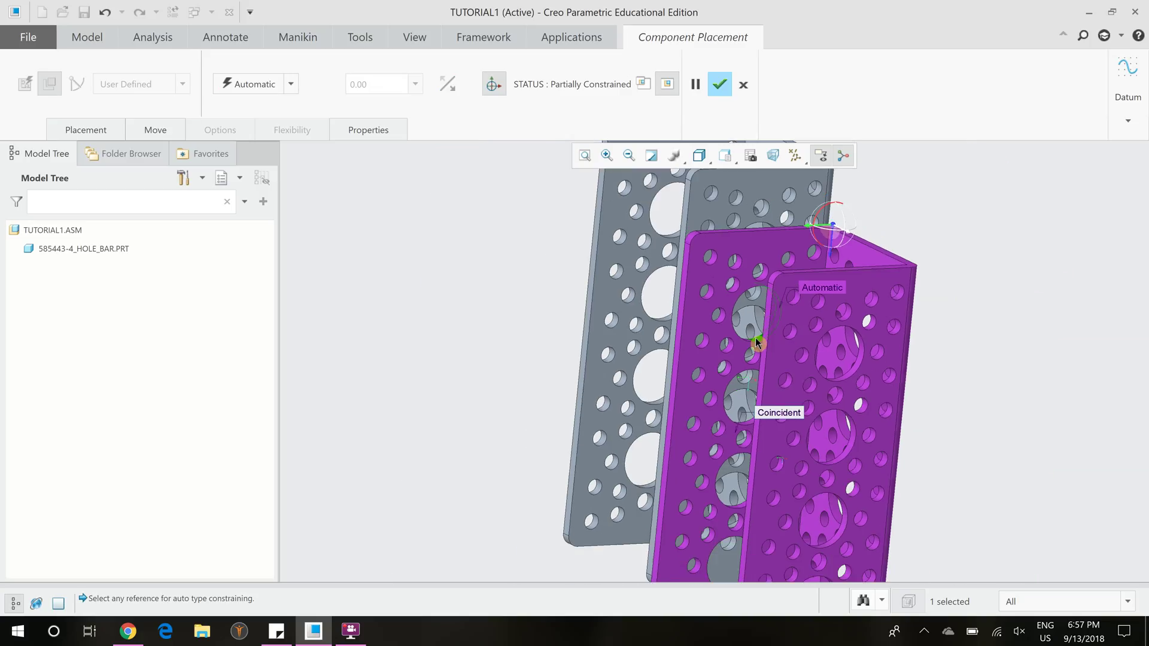
pyautogui.moveTo(756, 338); pyautogui.dragTo(770, 243, button='middle')
pyautogui.scroll(1, 771, 259)
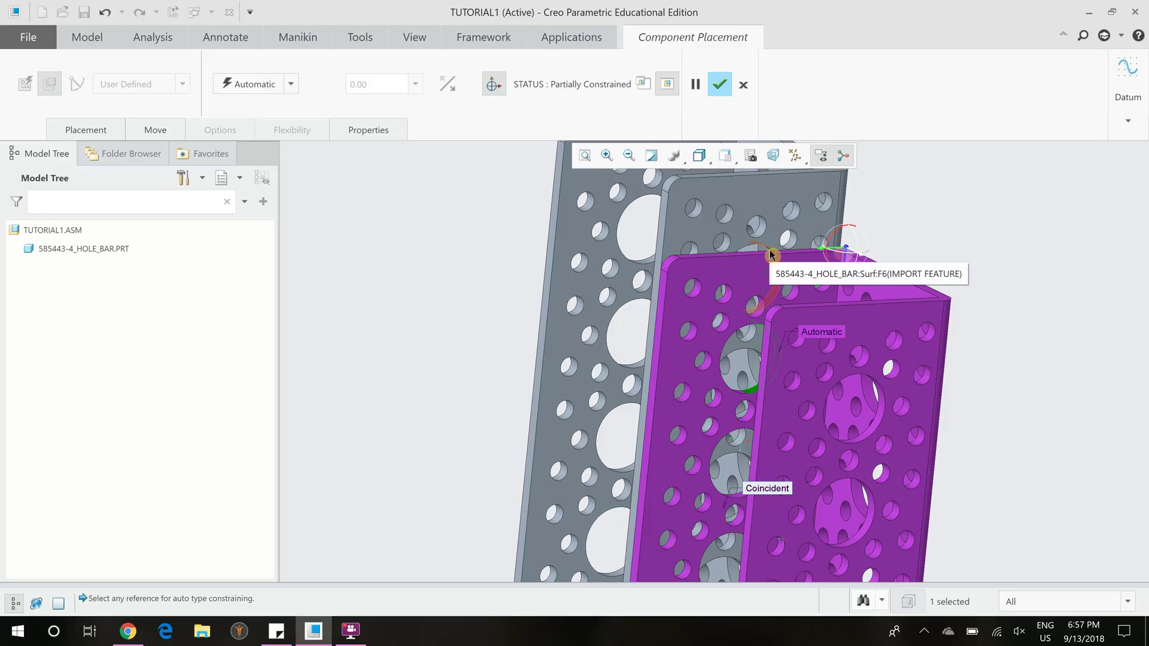
pyautogui.click(770, 253)
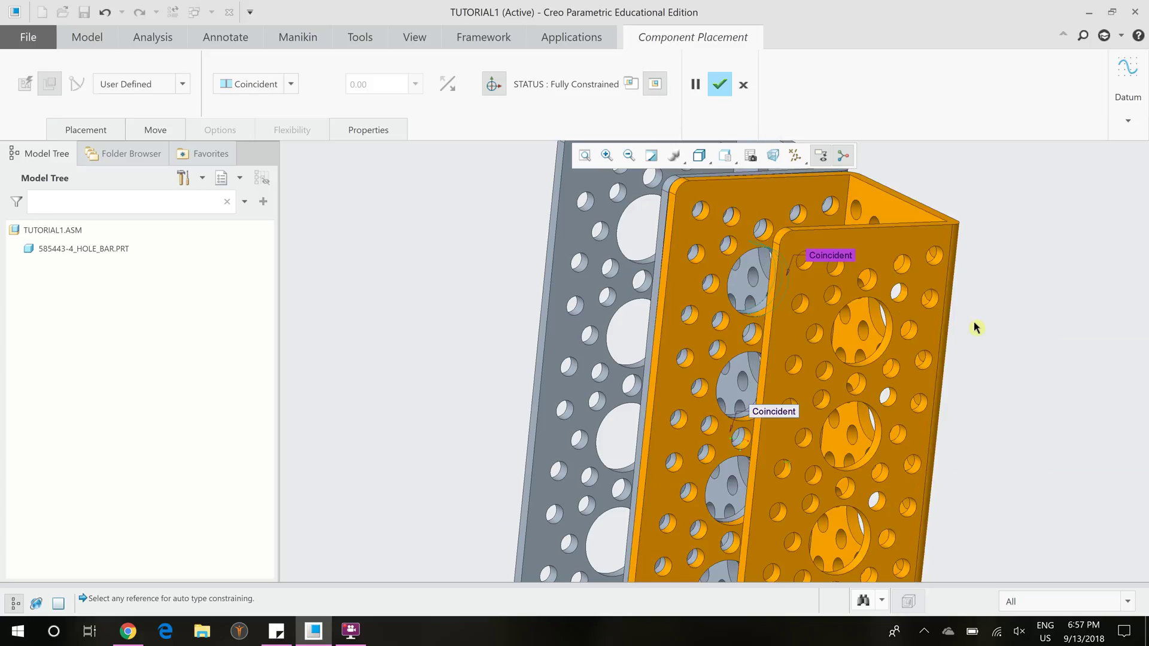
pyautogui.scroll(1, 978, 325)
pyautogui.scroll(-1, 977, 325)
pyautogui.scroll(-2, 977, 385)
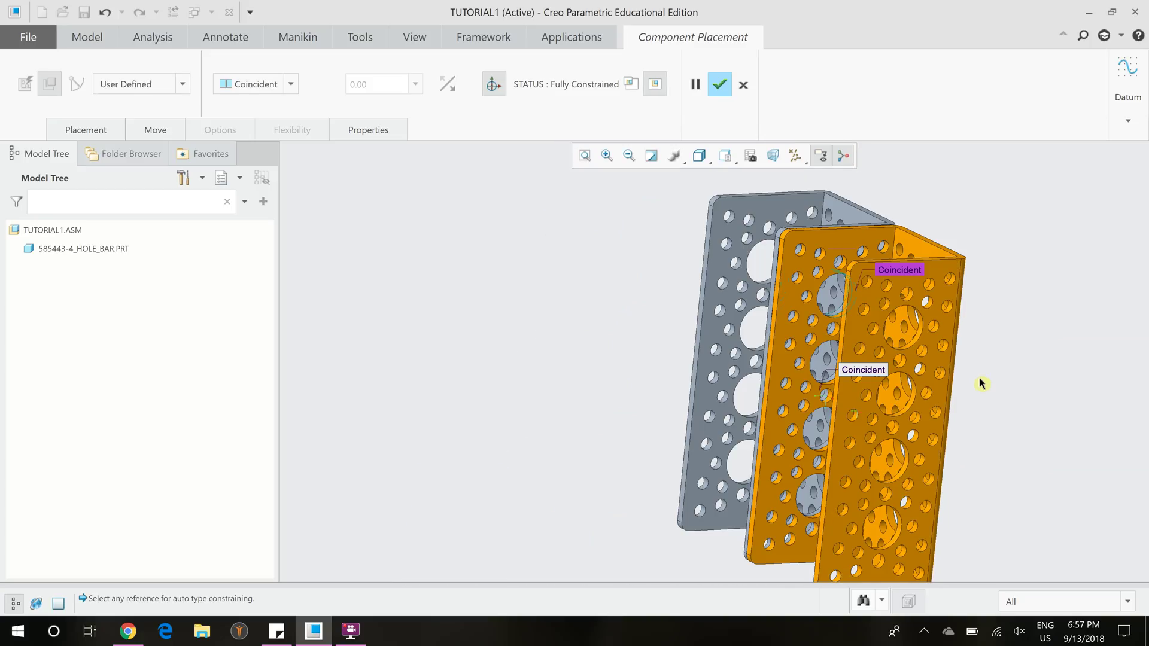
pyautogui.moveTo(977, 385); pyautogui.dragTo(929, 321, button='middle')
pyautogui.moveTo(931, 326); pyautogui.dragTo(930, 336, button='middle')
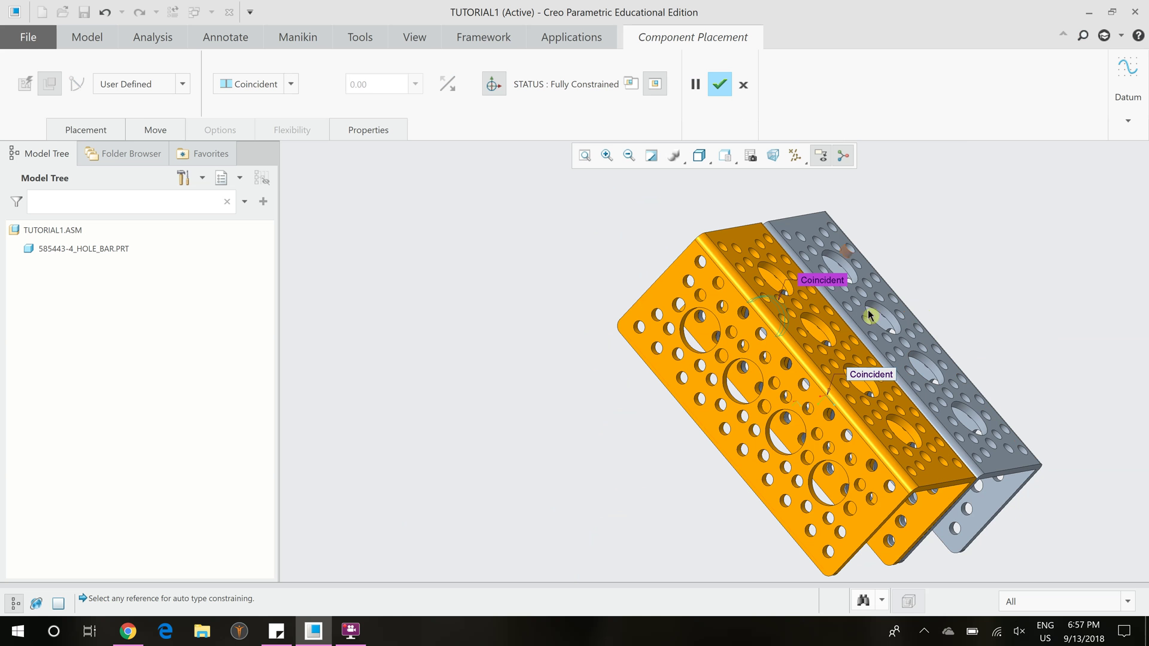
pyautogui.moveTo(629, 494); pyautogui.dragTo(945, 531, button='middle')
pyautogui.scroll(5, 814, 454)
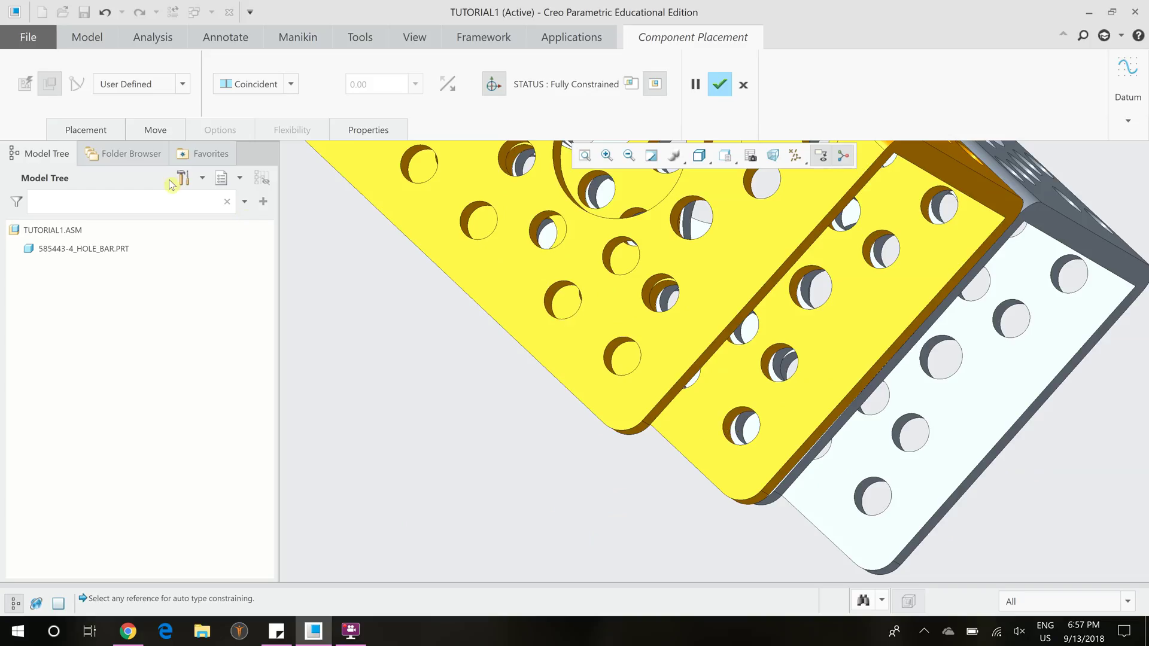
# - Add a new constraint between a hole surface on each bar, resolving to Oriented
pyautogui.click(80, 134)
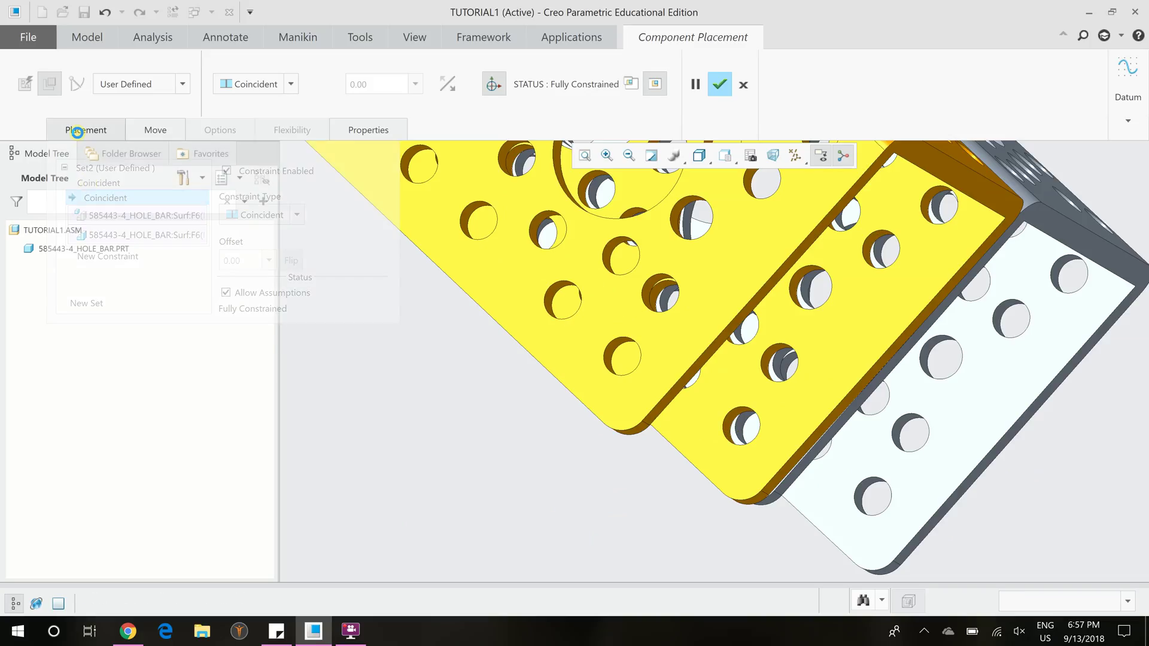
pyautogui.click(99, 257)
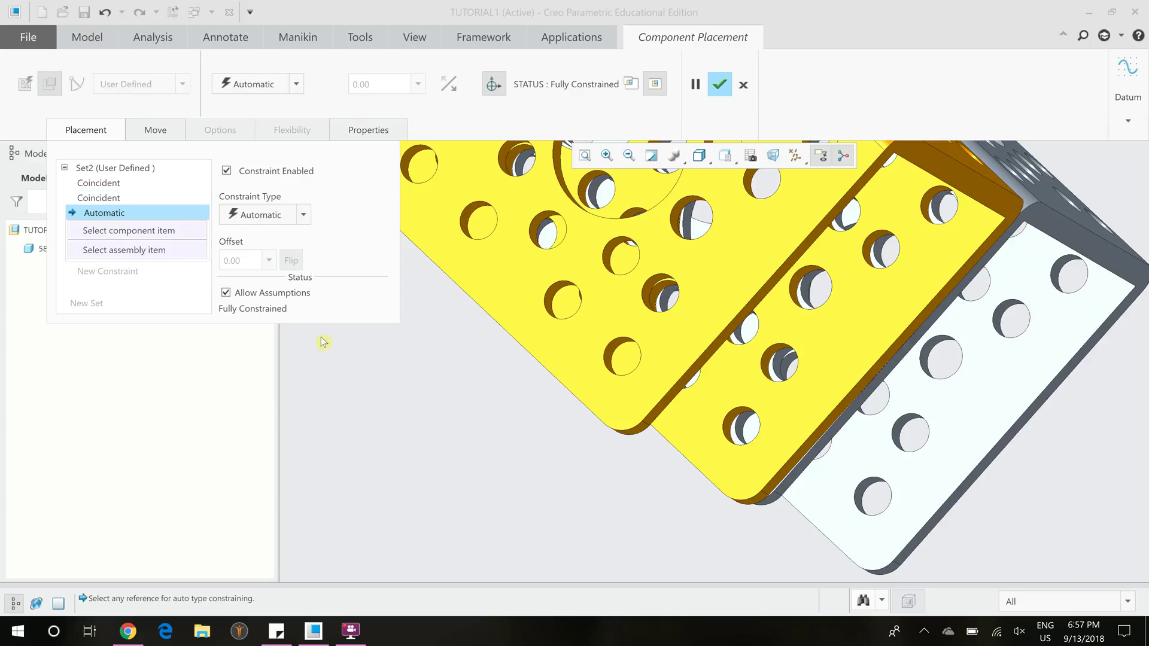
pyautogui.scroll(5, 740, 430)
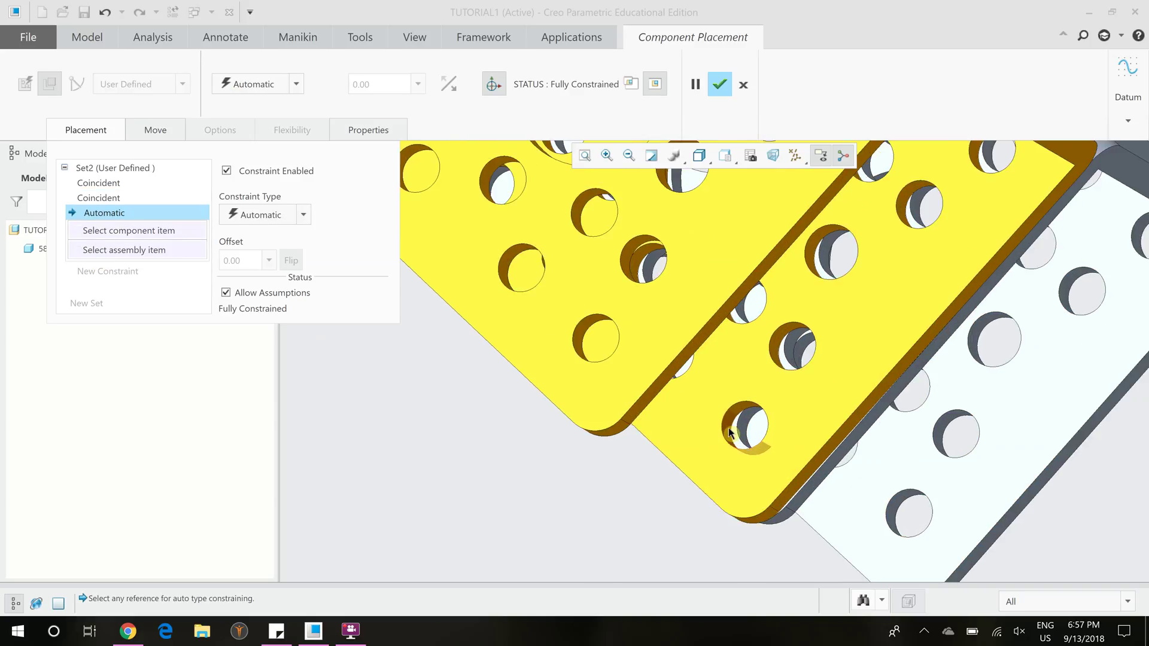
pyautogui.click(724, 433)
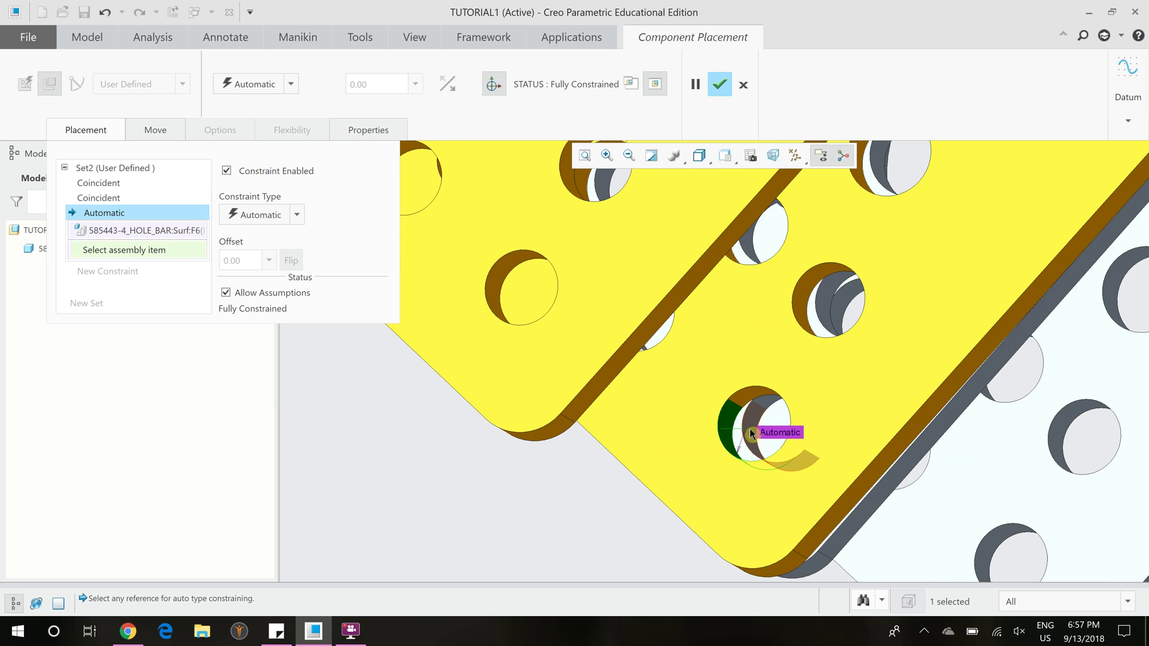
pyautogui.click(751, 353)
pyautogui.scroll(-4, 748, 353)
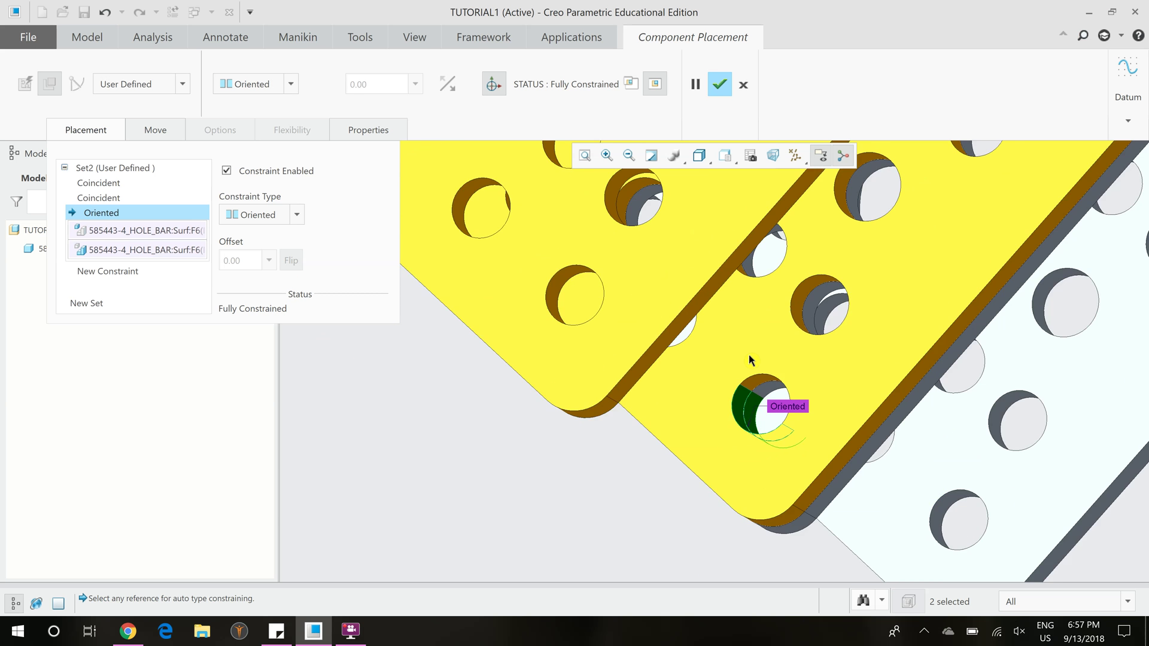
pyautogui.scroll(-2, 747, 359)
pyautogui.moveTo(934, 350)
pyautogui.mouseDown(button='middle')
pyautogui.moveTo(918, 472)
pyautogui.moveTo(956, 441)
pyautogui.moveTo(846, 477)
pyautogui.moveTo(835, 464)
pyautogui.mouseUp(button='middle')
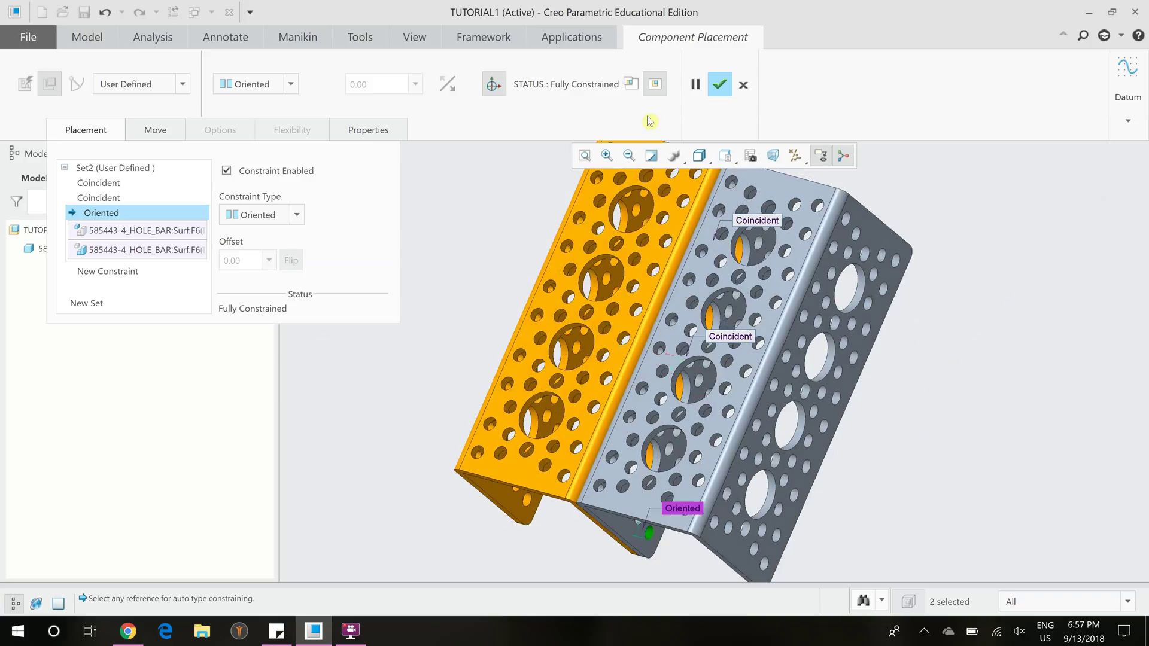